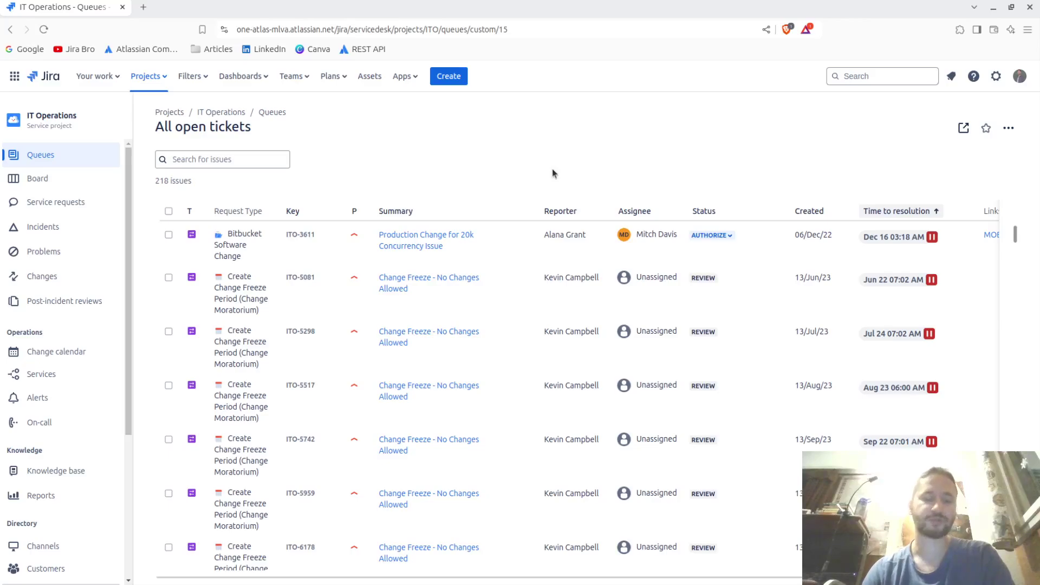
# Switch the IT Operations sidebar to the Queues panel with its starred and priority group sections.
pyautogui.scroll(-1, 108, 358)
pyautogui.scroll(-4, 109, 359)
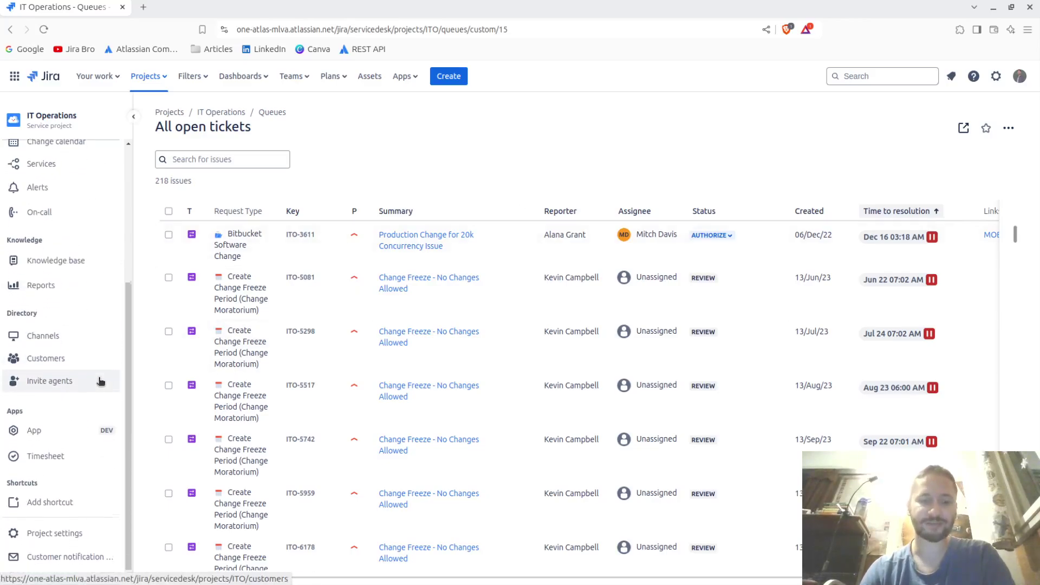
pyautogui.scroll(5, 101, 381)
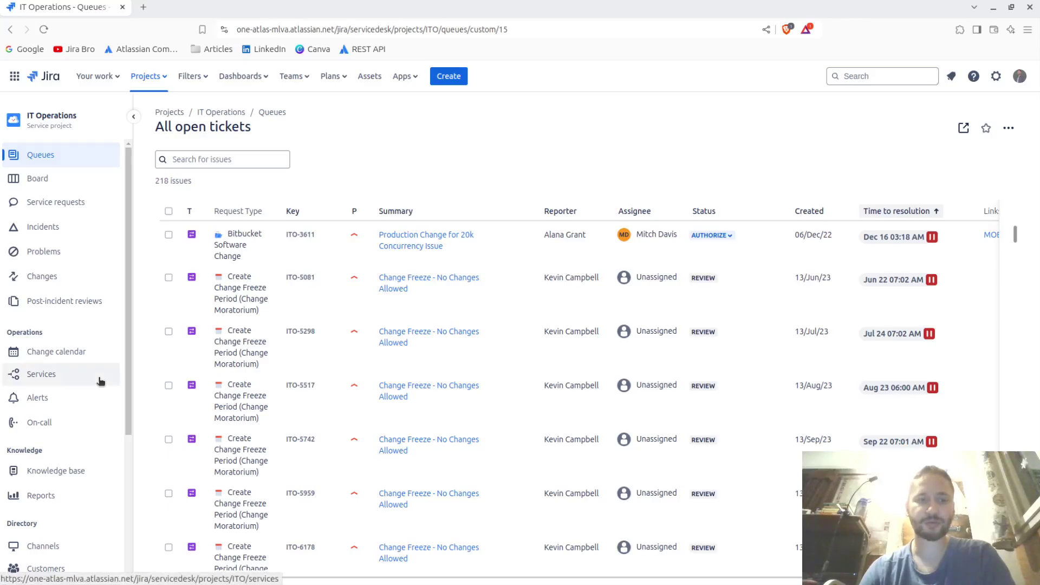
pyautogui.click(95, 155)
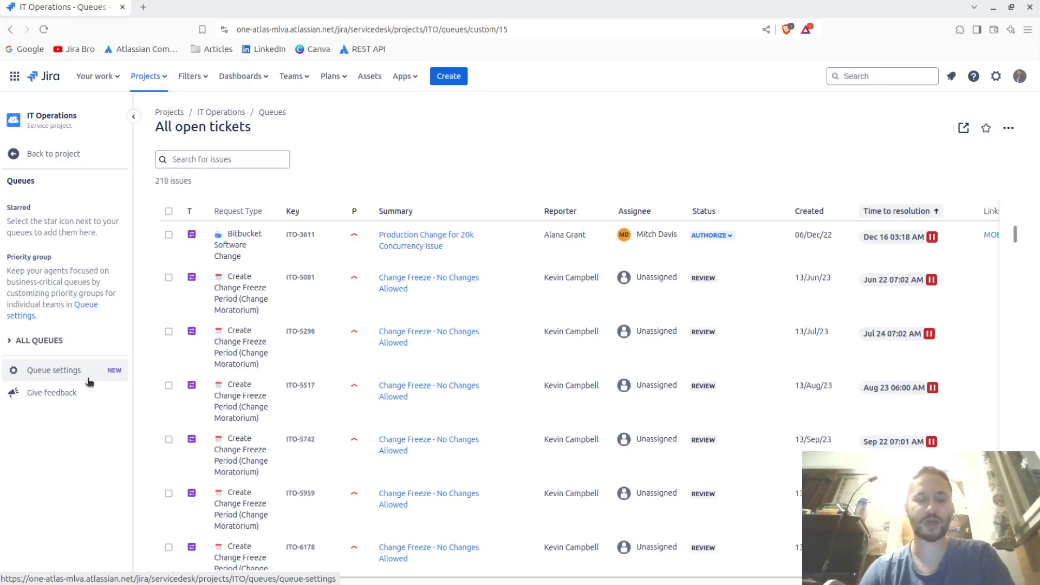
# Expand ALL QUEUES and go to the Queue settings page listing the six queues.
pyautogui.click(11, 342)
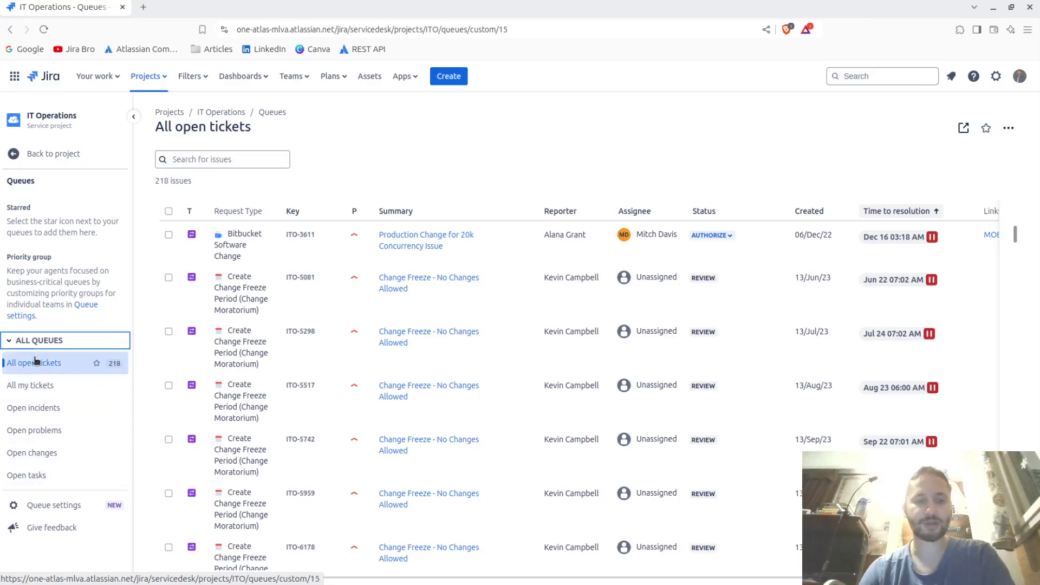
pyautogui.click(32, 505)
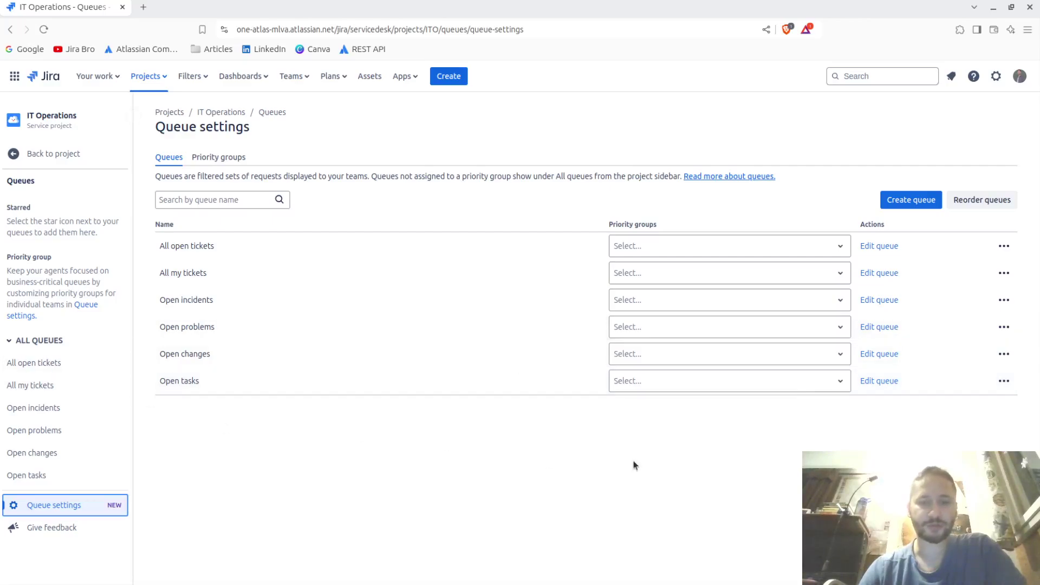
# Review the Priority groups column and its explanation, then open Open changes for editing.
pyautogui.click(616, 225)
pyautogui.moveTo(615, 225); pyautogui.dragTo(679, 228)
pyautogui.click(566, 475)
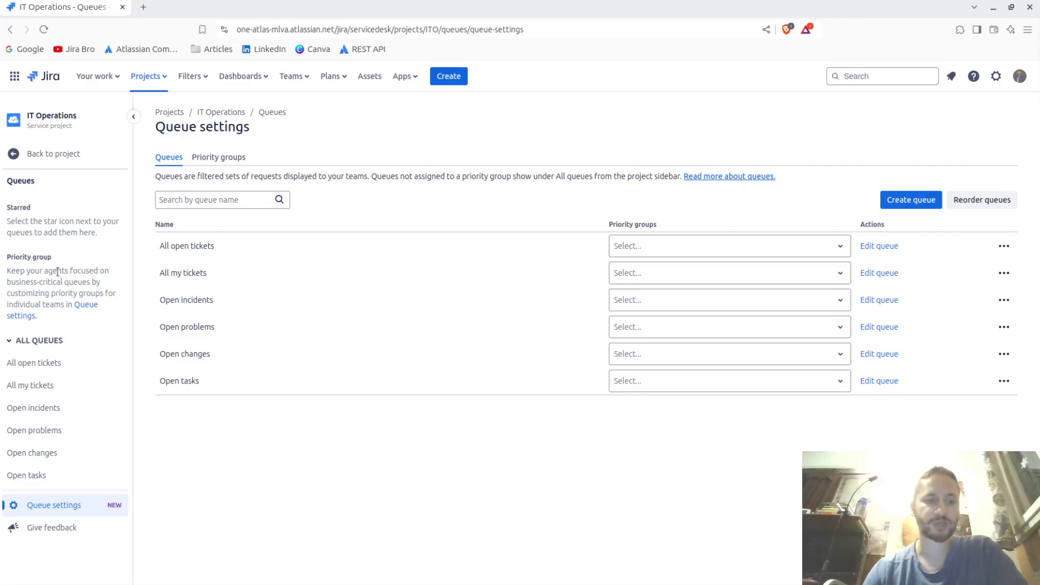
pyautogui.moveTo(57, 272); pyautogui.dragTo(103, 273)
pyautogui.click(107, 280)
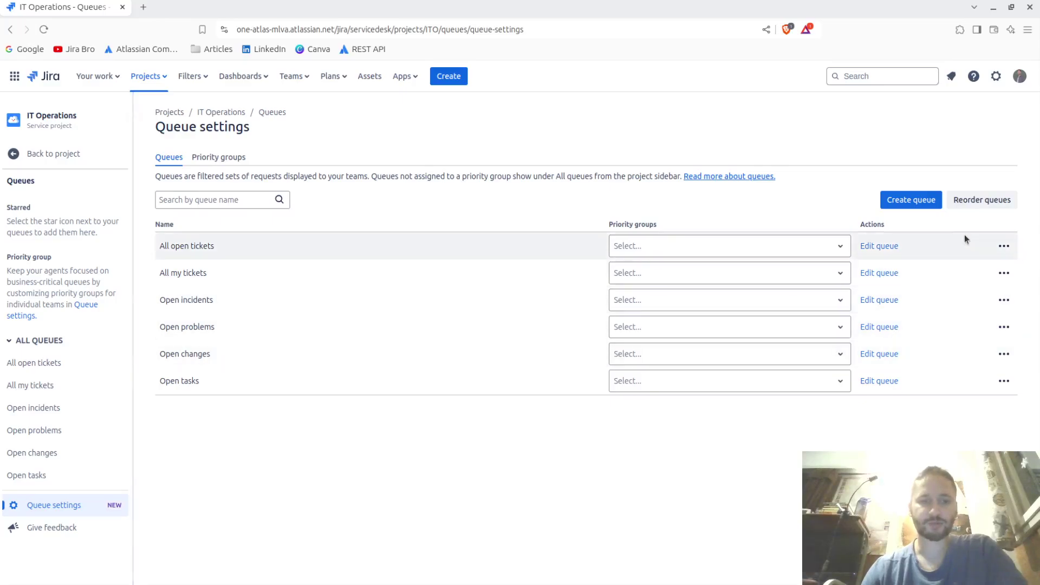
pyautogui.click(891, 356)
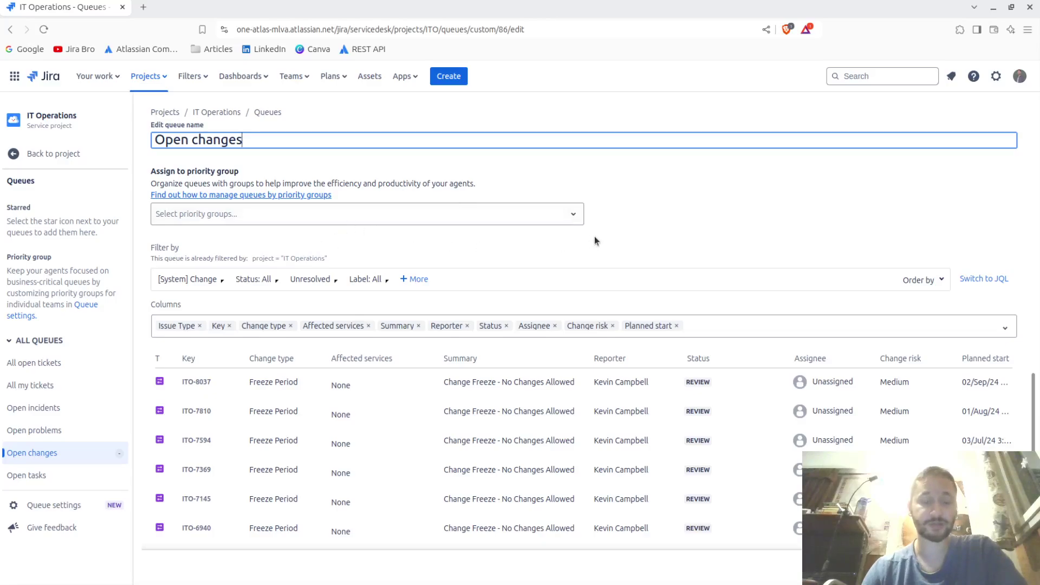
# Check the empty priority group list and the queue's JQL, then return to Queue settings.
pyautogui.click(578, 217)
pyautogui.click(580, 219)
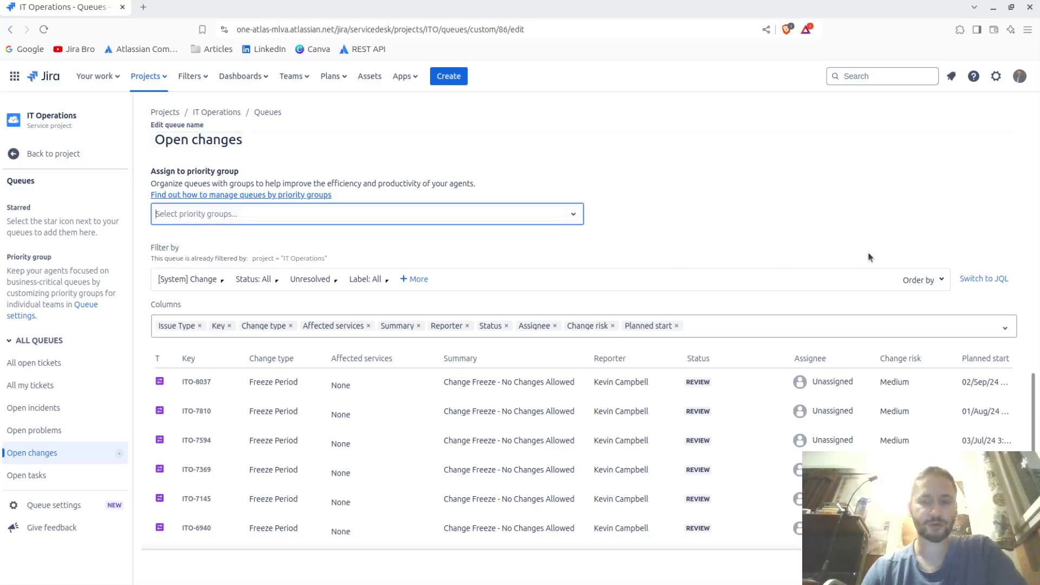
pyautogui.click(969, 280)
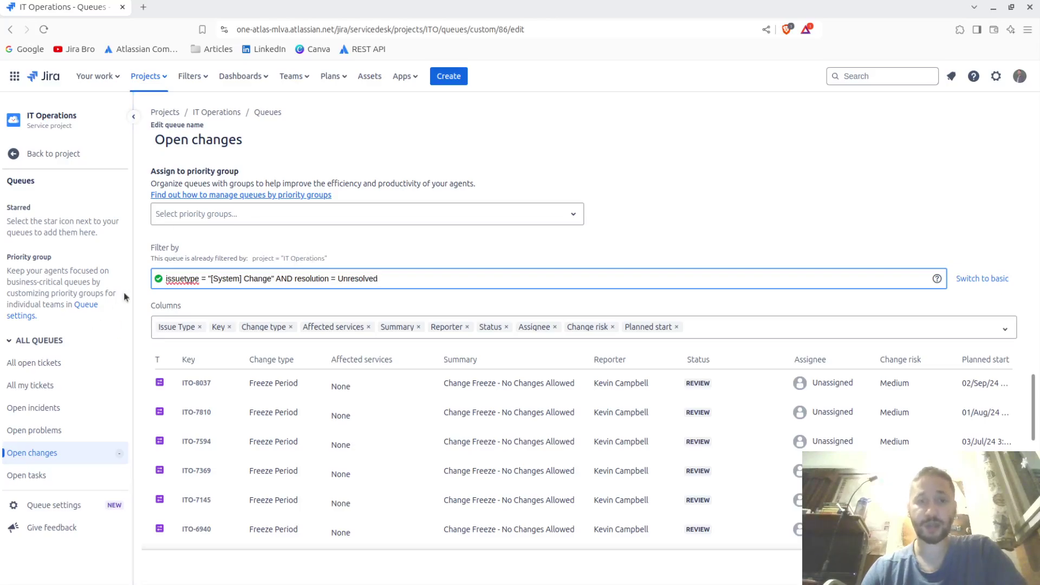
pyautogui.click(8, 28)
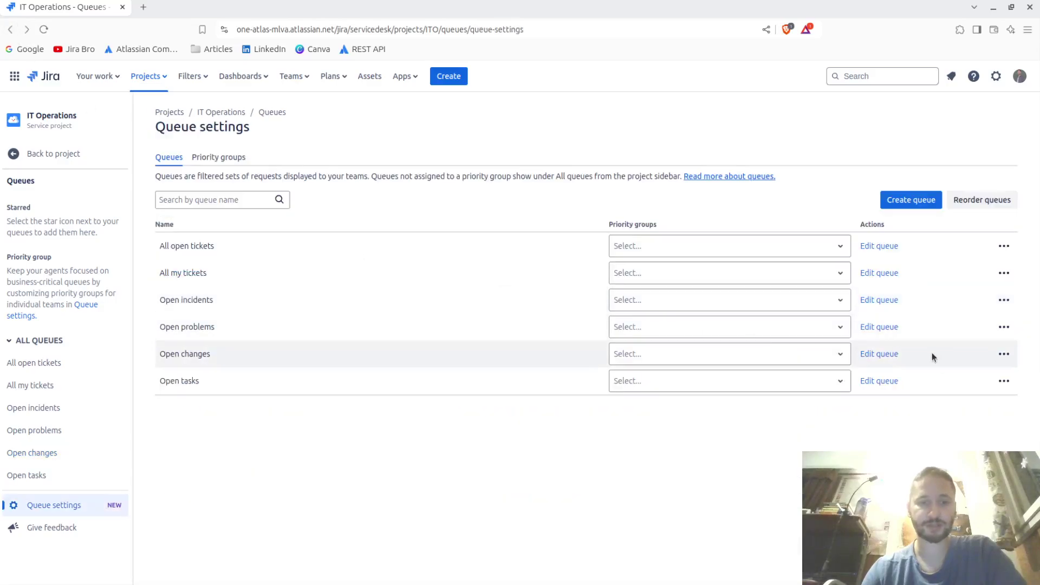
# Delete the Open changes queue after one cancelled attempt, leaving five queues.
pyautogui.click(1004, 354)
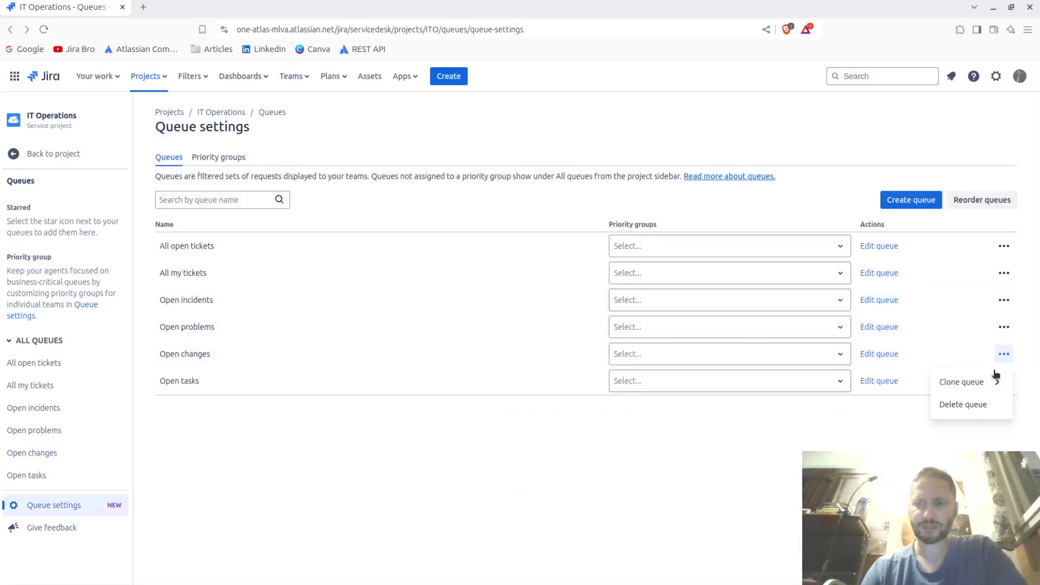
pyautogui.click(985, 406)
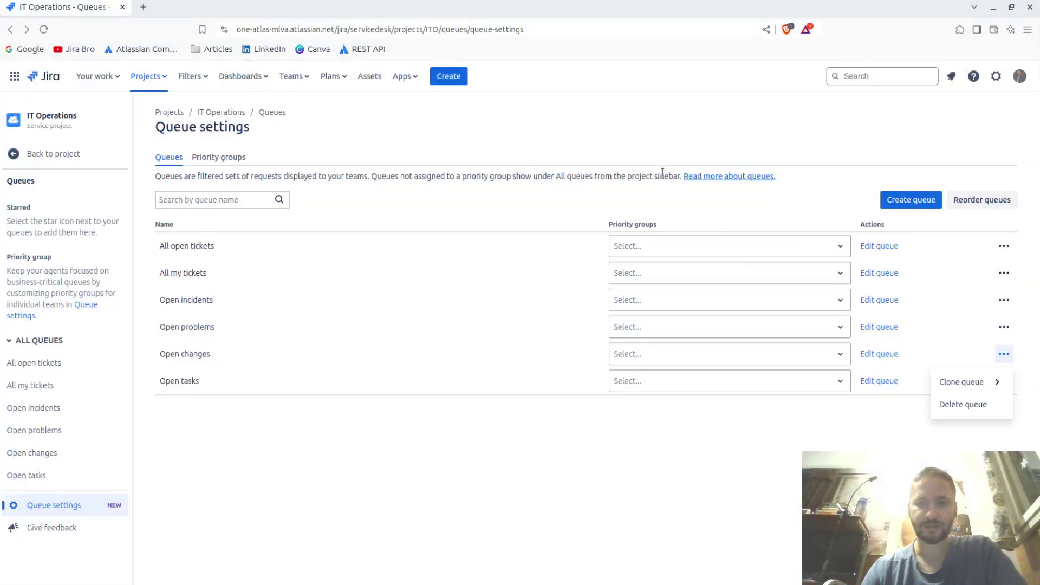
pyautogui.click(654, 169)
pyautogui.click(1000, 382)
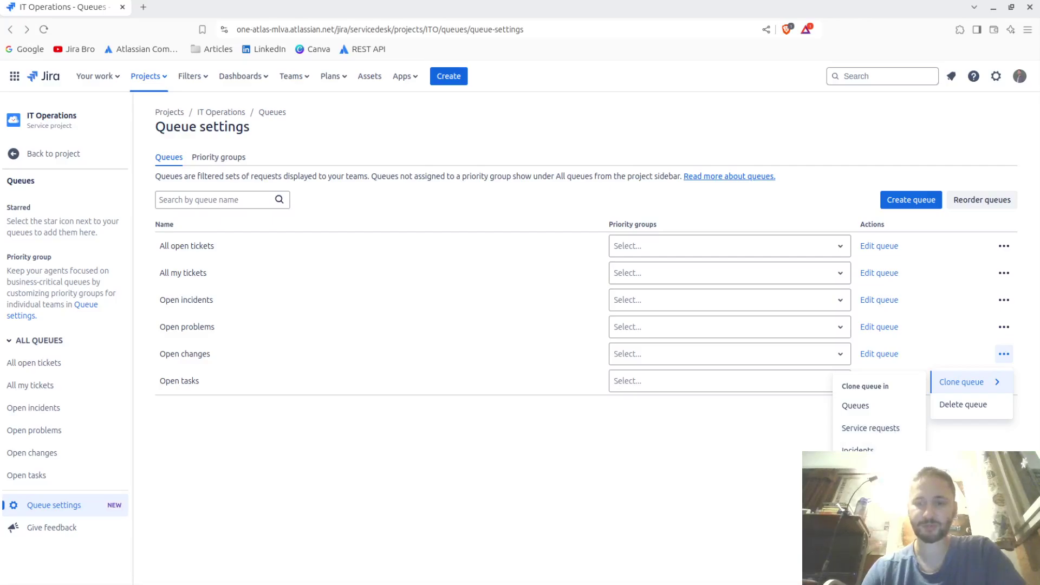
pyautogui.click(977, 412)
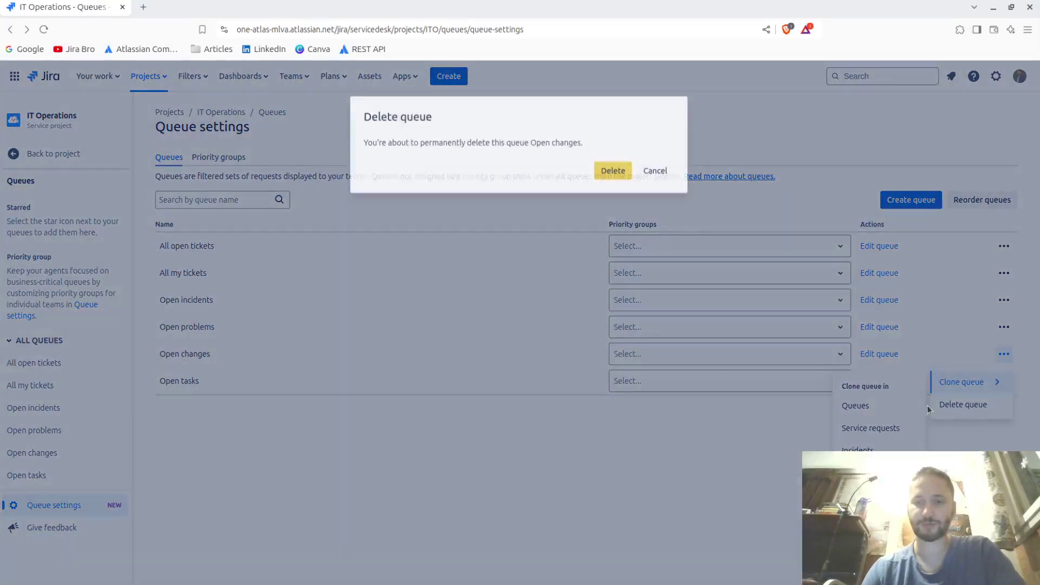
pyautogui.click(612, 168)
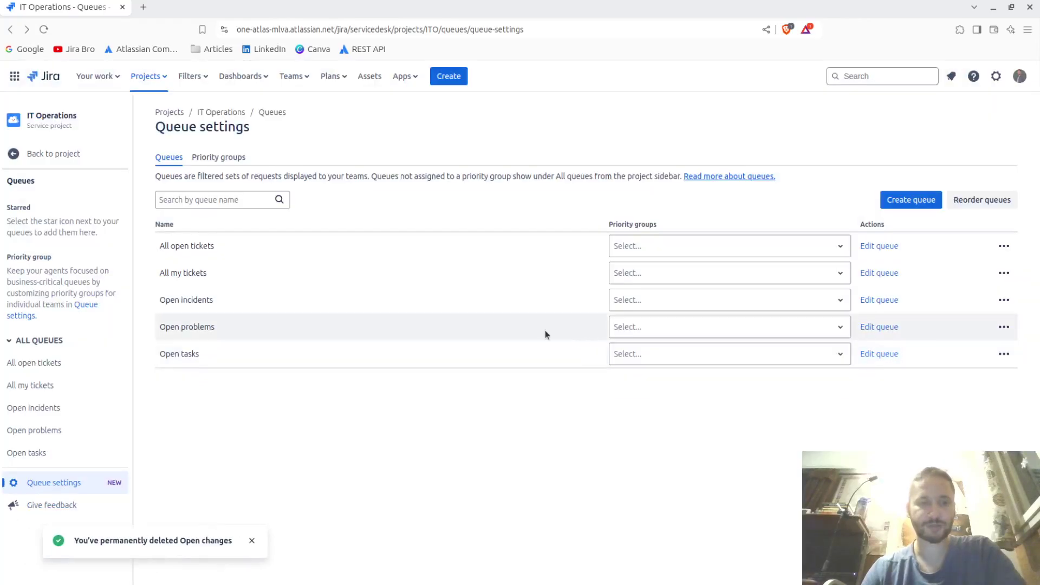
pyautogui.click(252, 541)
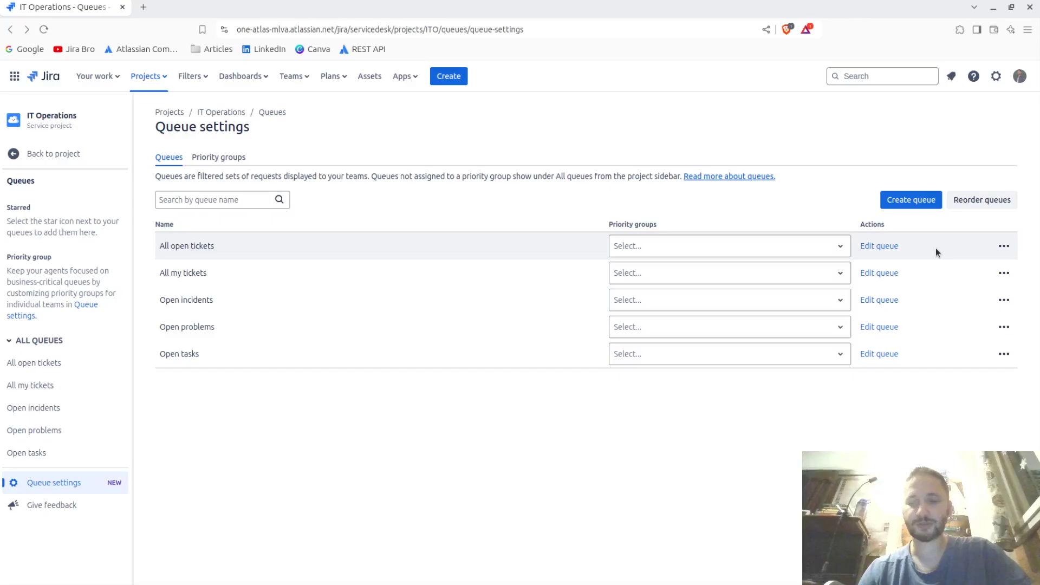
# Reorder the queues so Open tasks sits third, below All my tickets, and save.
pyautogui.click(981, 200)
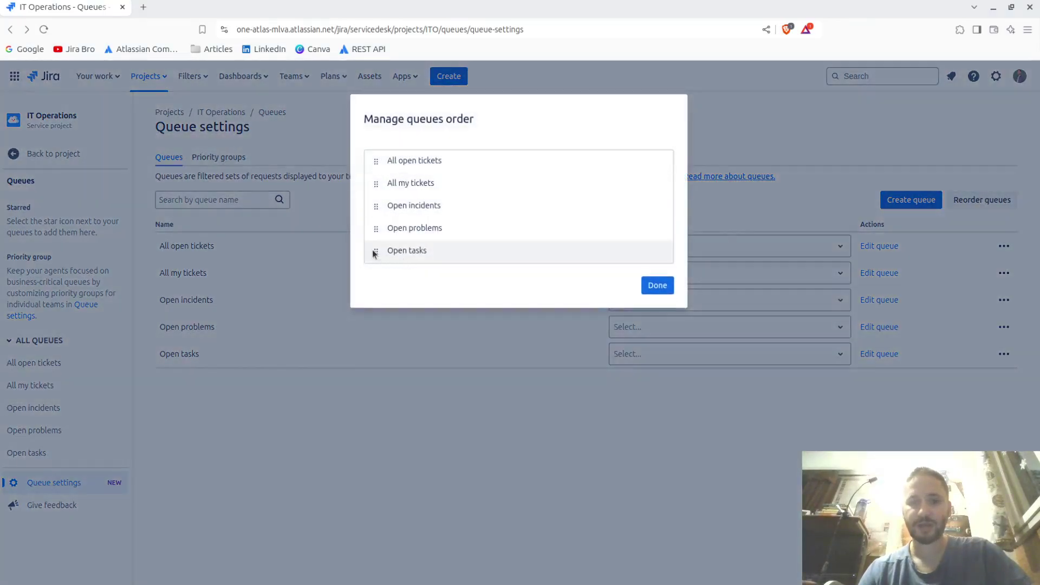
pyautogui.moveTo(376, 252); pyautogui.dragTo(379, 202)
pyautogui.click(643, 289)
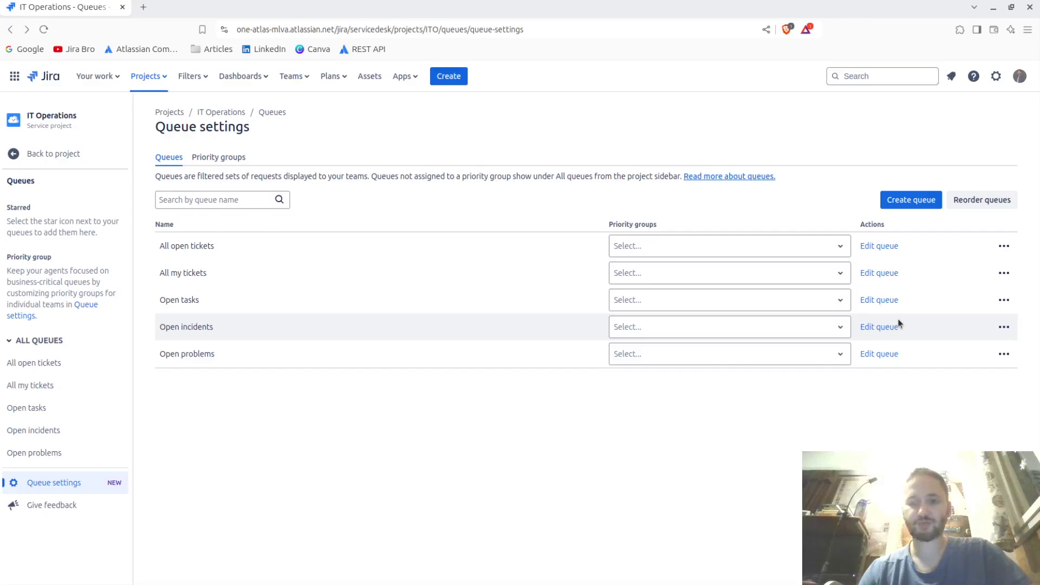
pyautogui.click(910, 200)
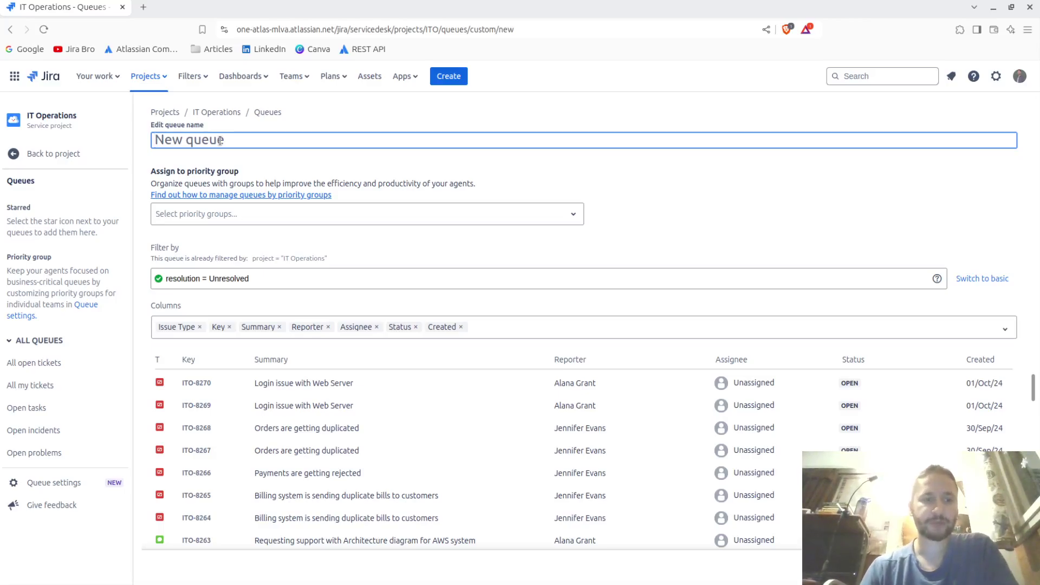
# Name the new queue 'Critical requests' and check the empty priority group list.
pyautogui.write('C')
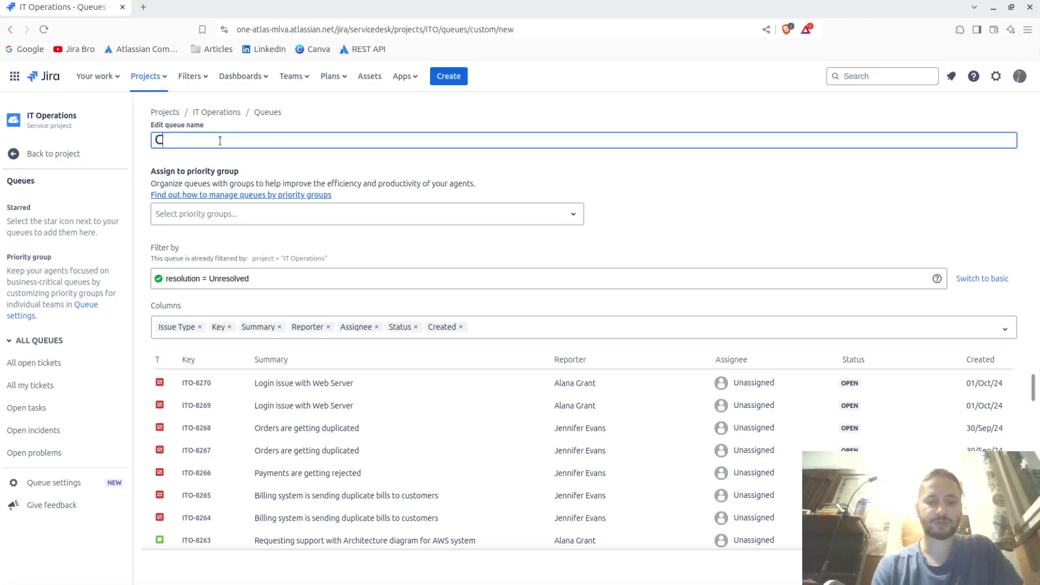
pyautogui.write('ritical ')
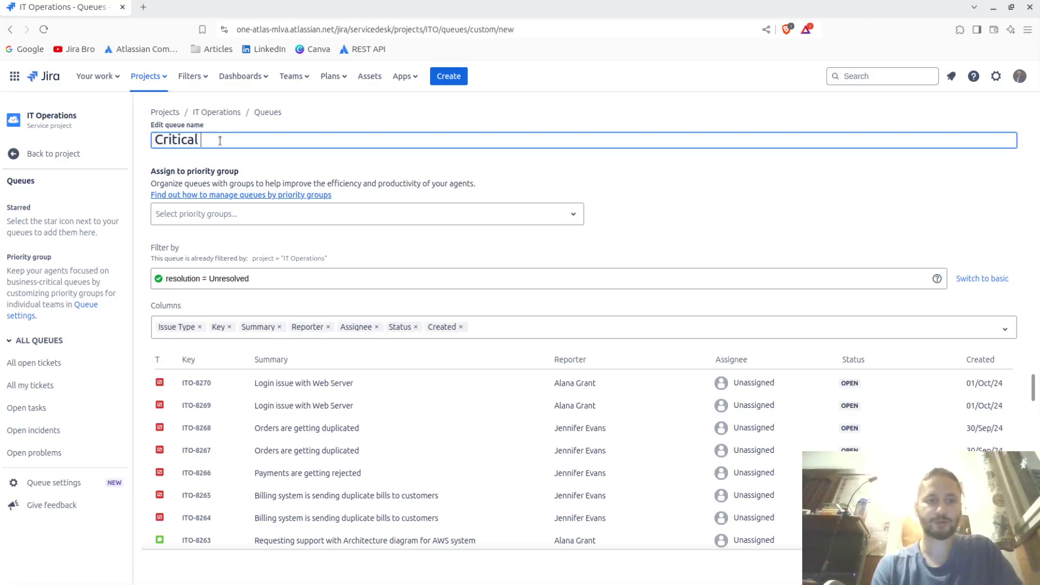
pyautogui.write('r')
pyautogui.press('BackSpace')
pyautogui.write('reques')
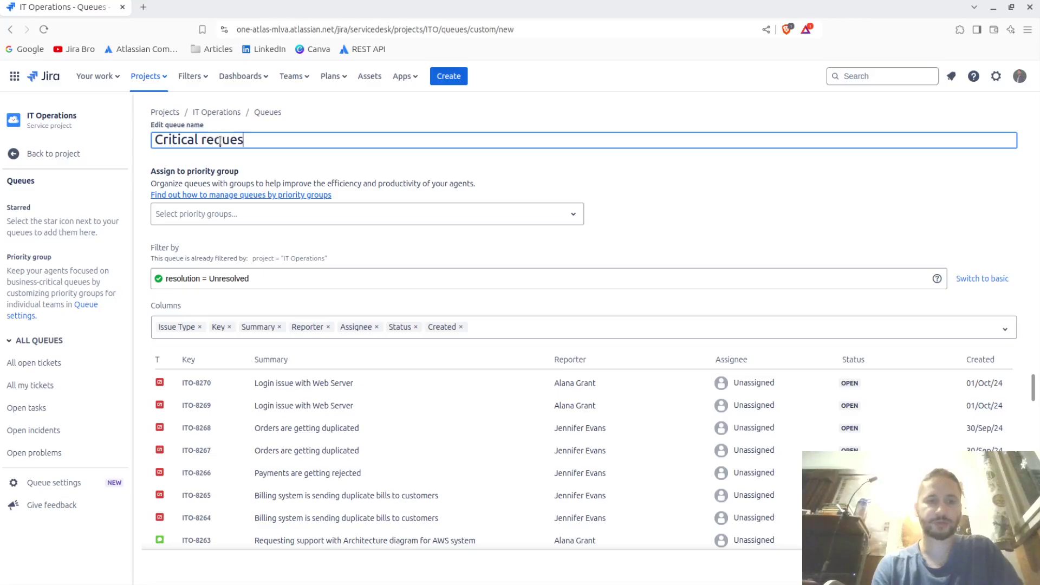
pyautogui.write('ts')
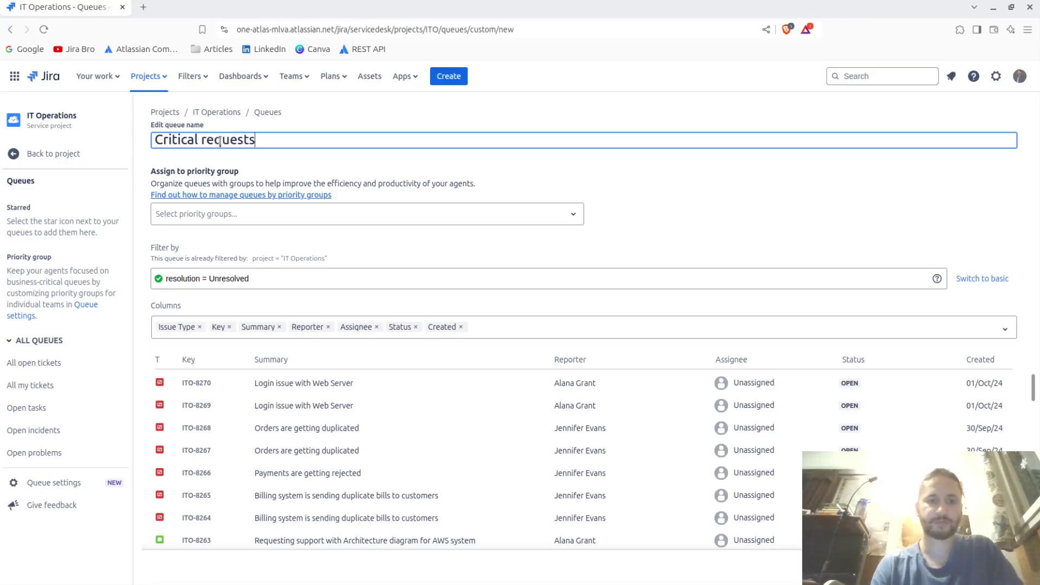
pyautogui.click(231, 221)
pyautogui.click(231, 221)
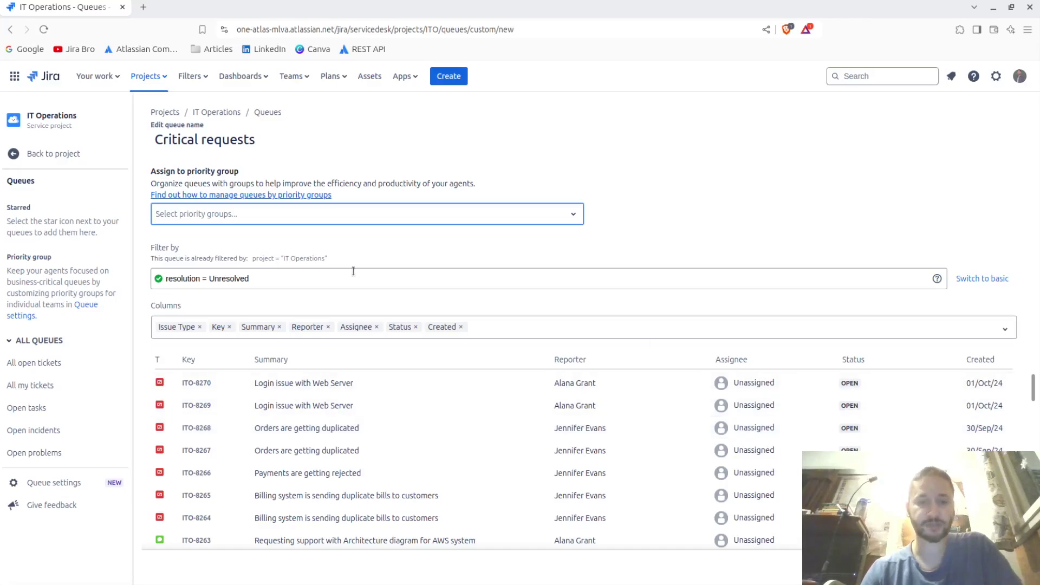
# Filter the queue with JQL priority = Critical AND status = Open, drop the Created column, and save.
pyautogui.moveTo(250, 279); pyautogui.dragTo(162, 282)
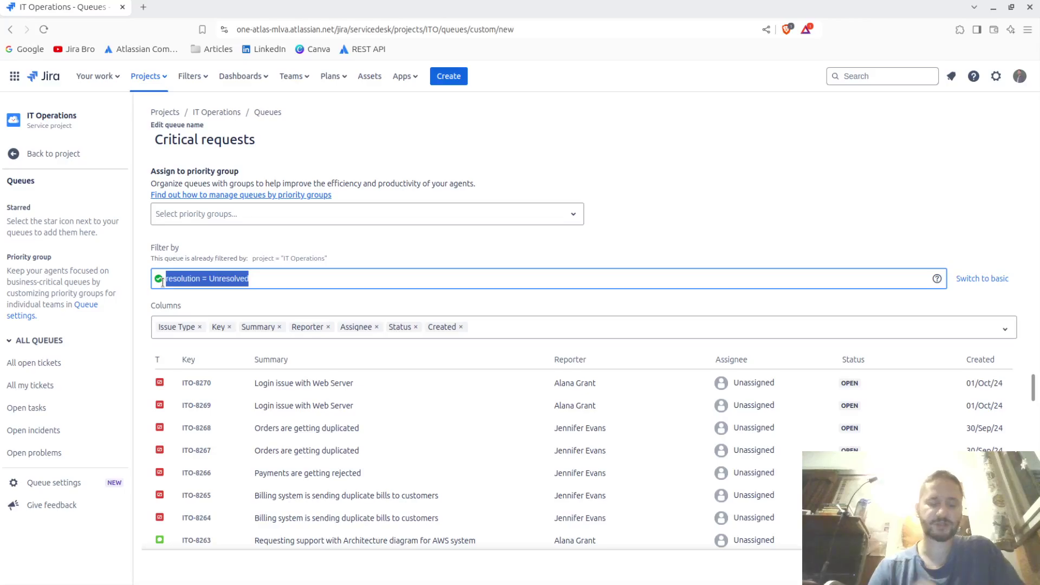
pyautogui.write('pri')
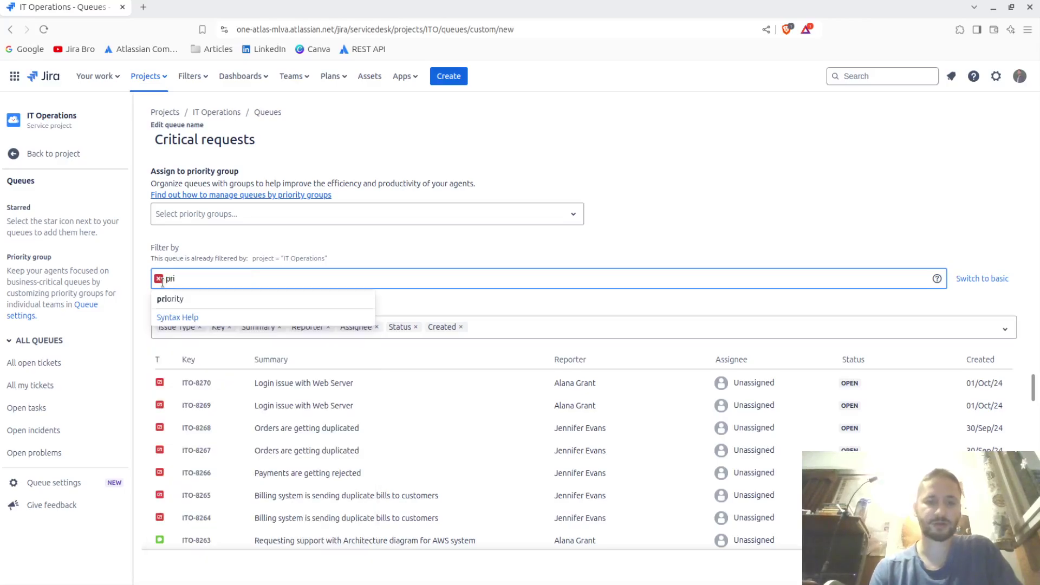
pyautogui.write('o')
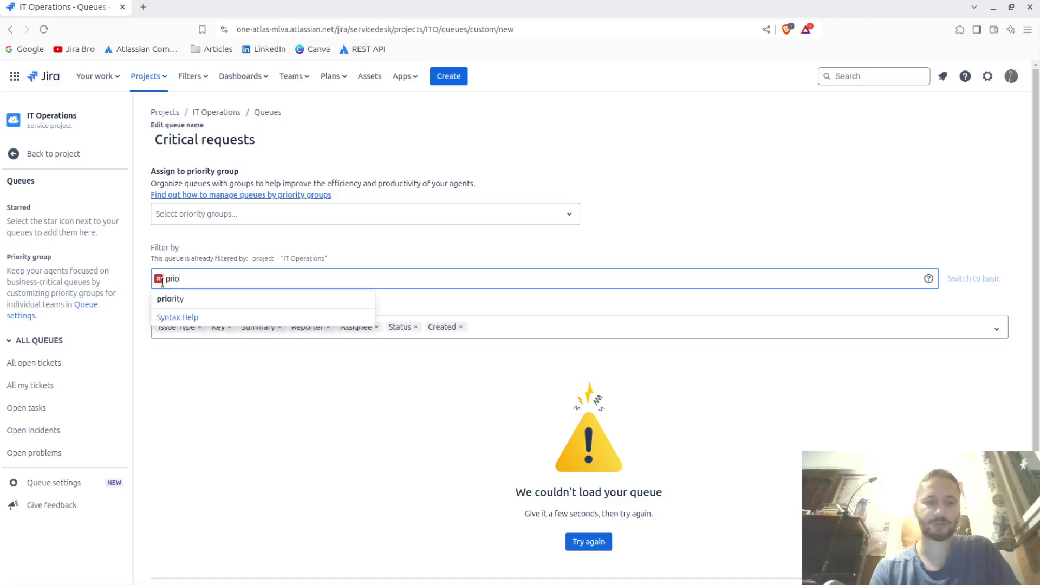
pyautogui.write('rity =')
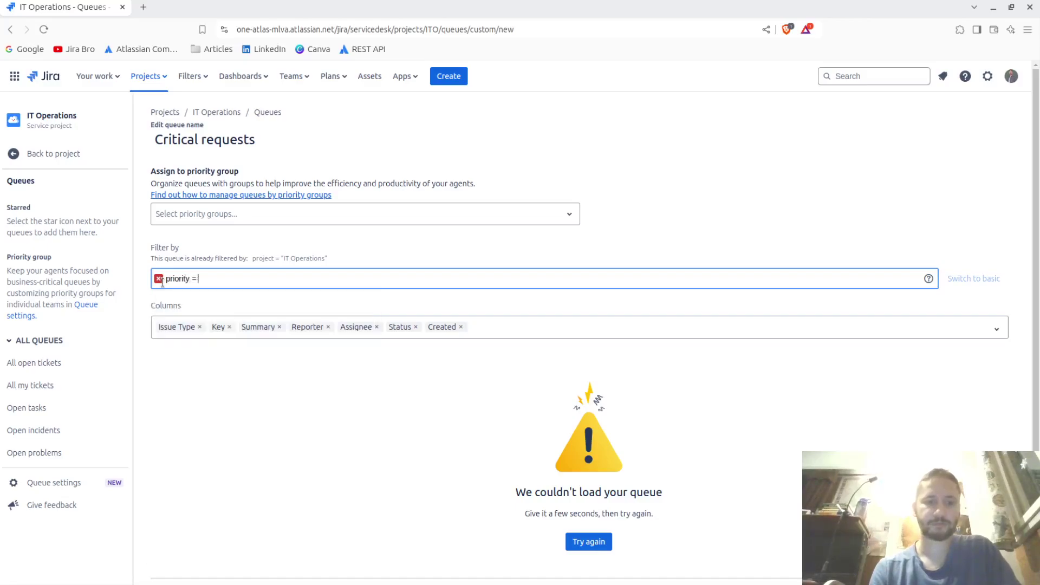
pyautogui.press('Down')
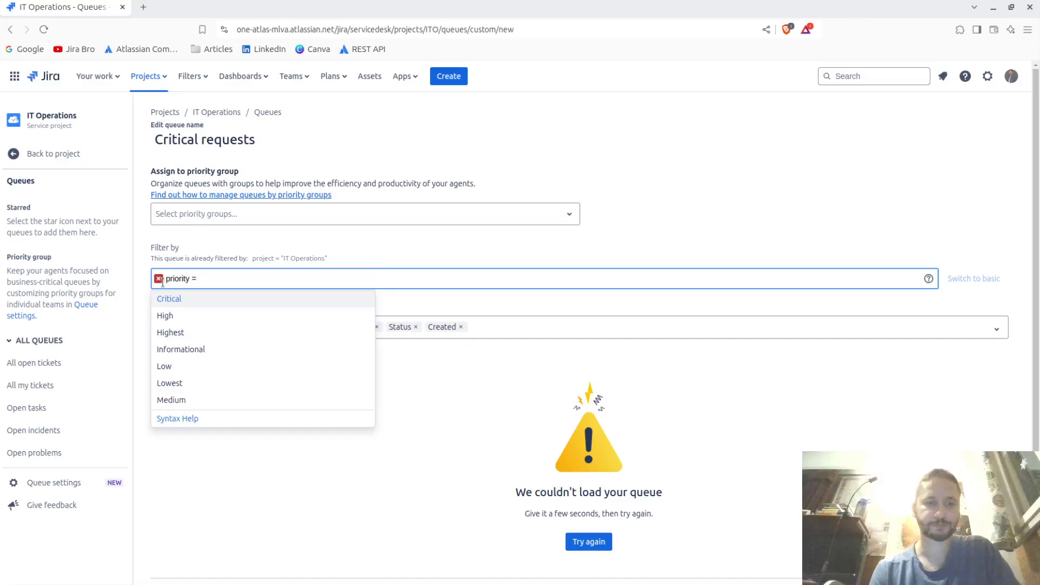
pyautogui.press('Return')
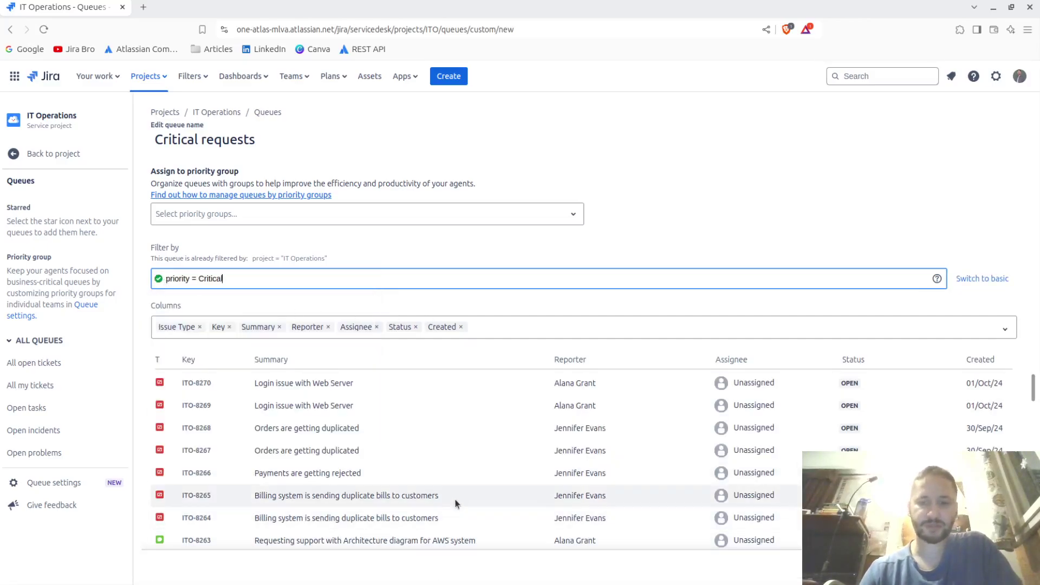
pyautogui.scroll(-5, 637, 379)
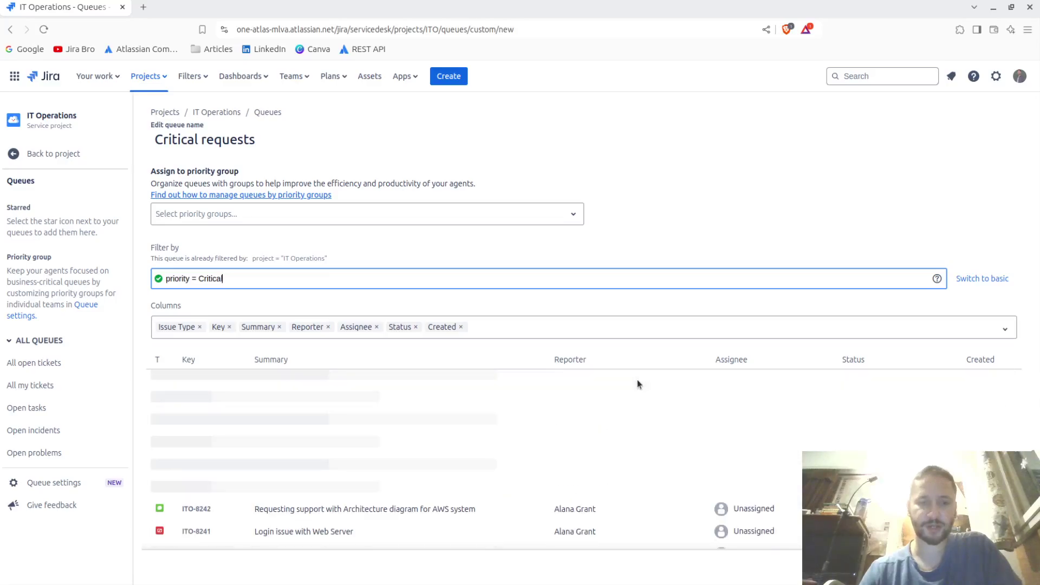
pyautogui.scroll(5, 637, 379)
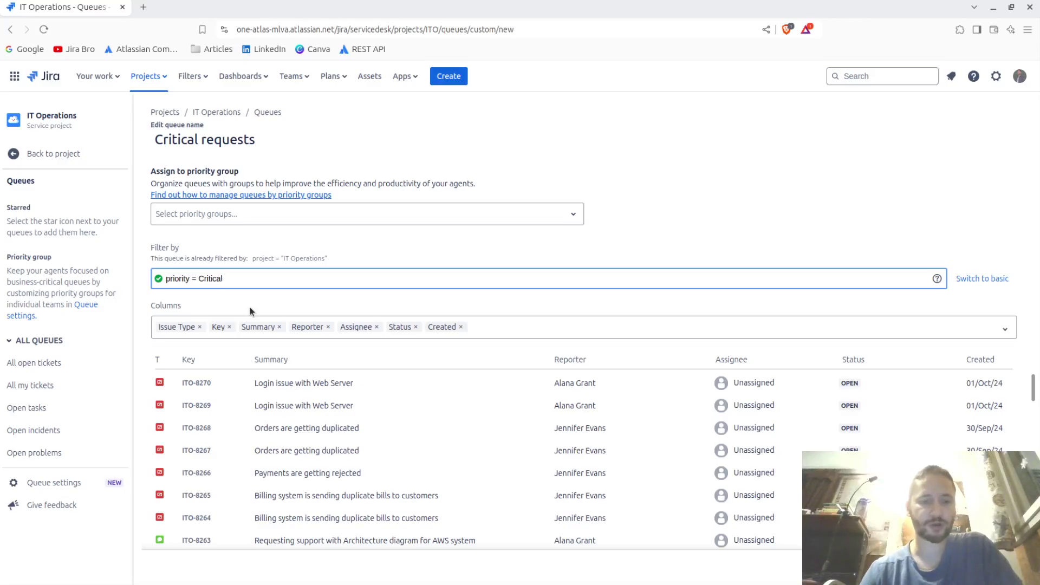
pyautogui.click(461, 327)
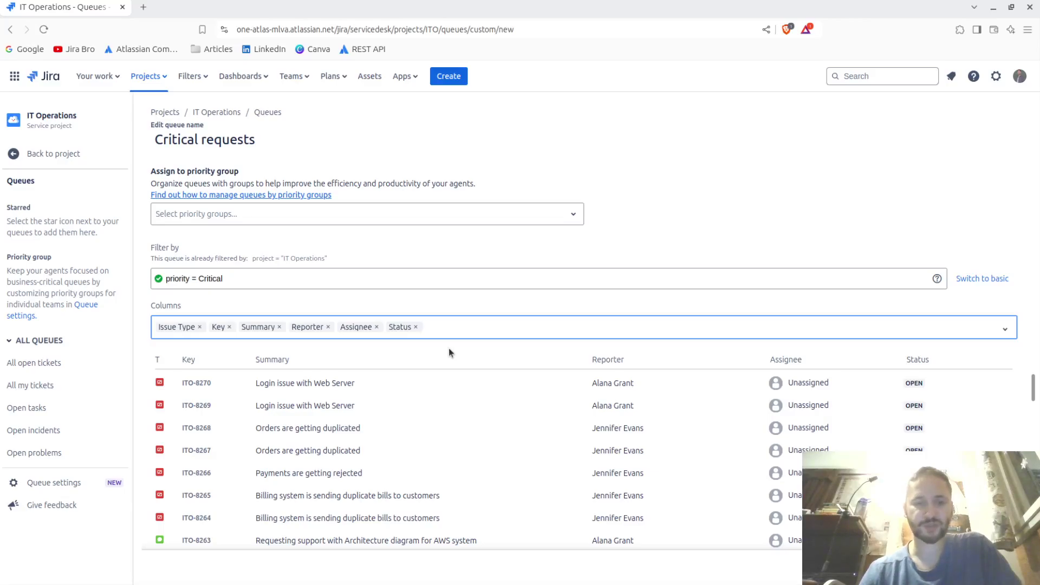
pyautogui.click(275, 283)
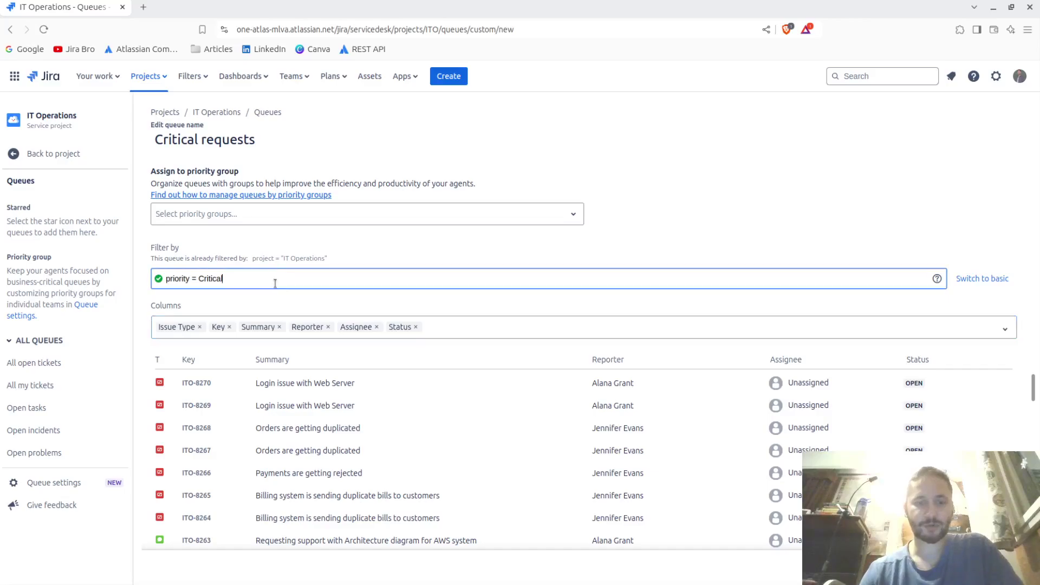
pyautogui.write('AND s')
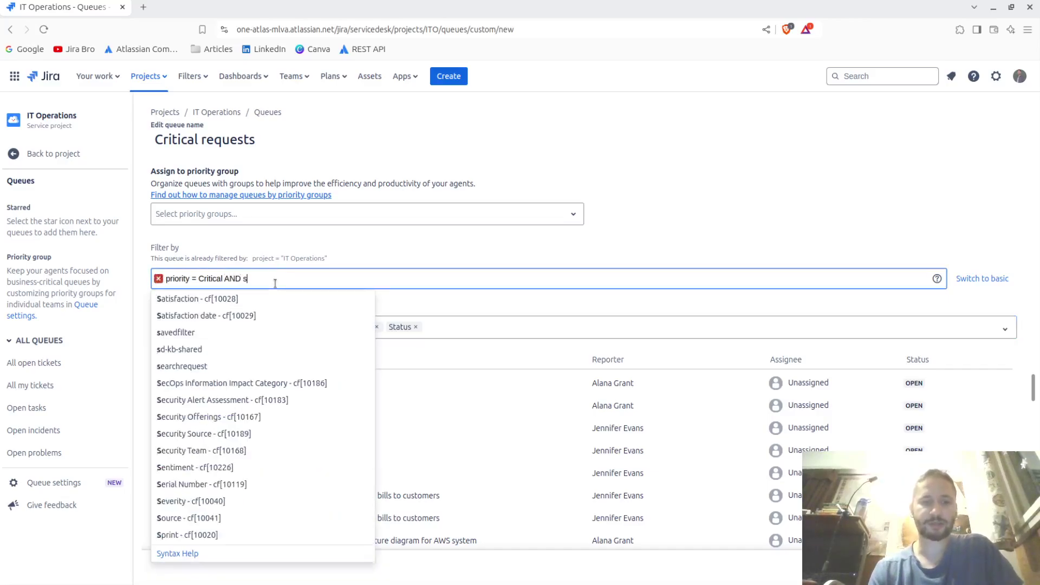
pyautogui.write('tatus ')
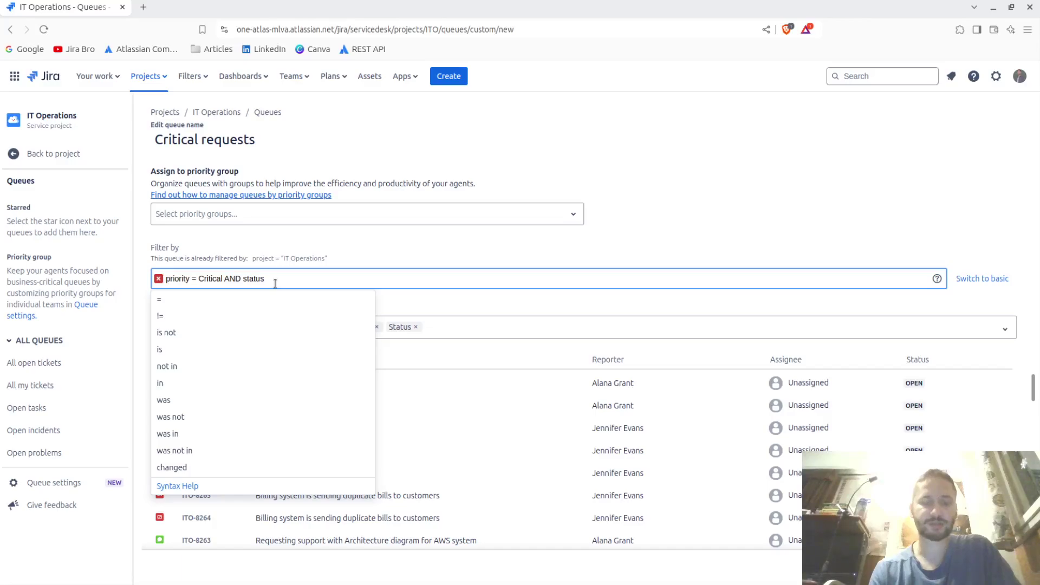
pyautogui.write('= O')
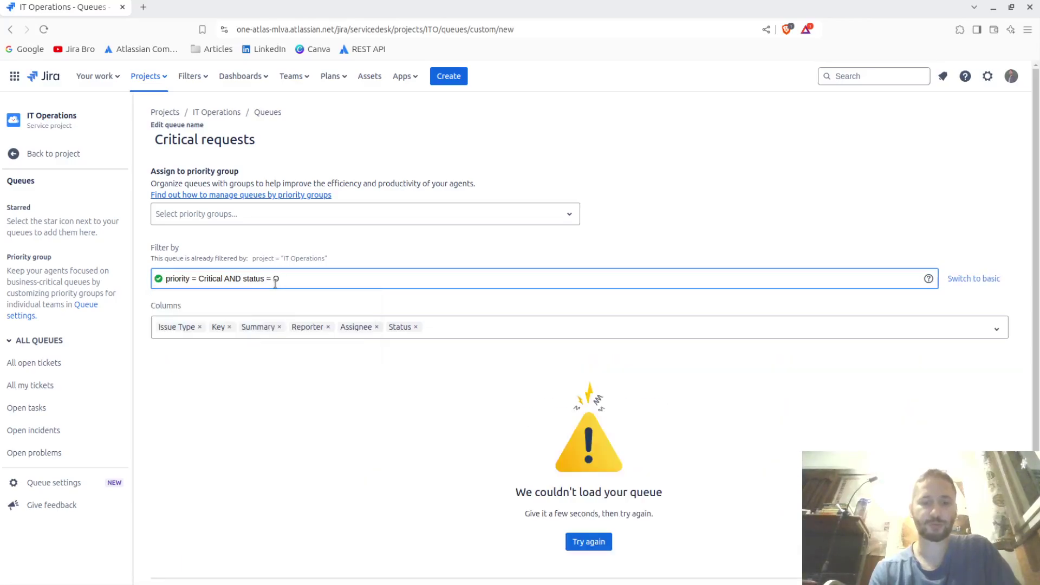
pyautogui.write('pen')
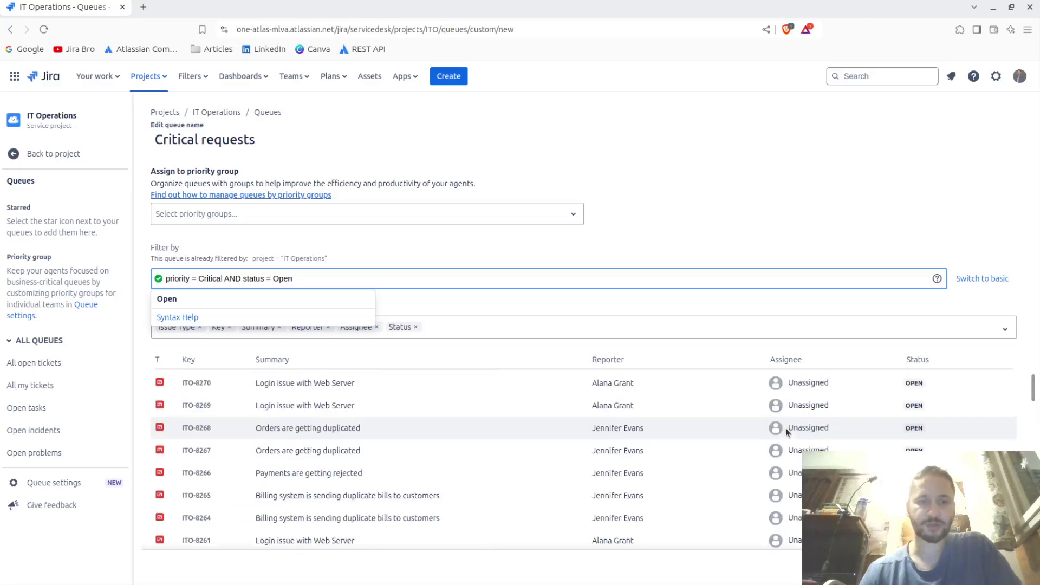
pyautogui.press('Return')
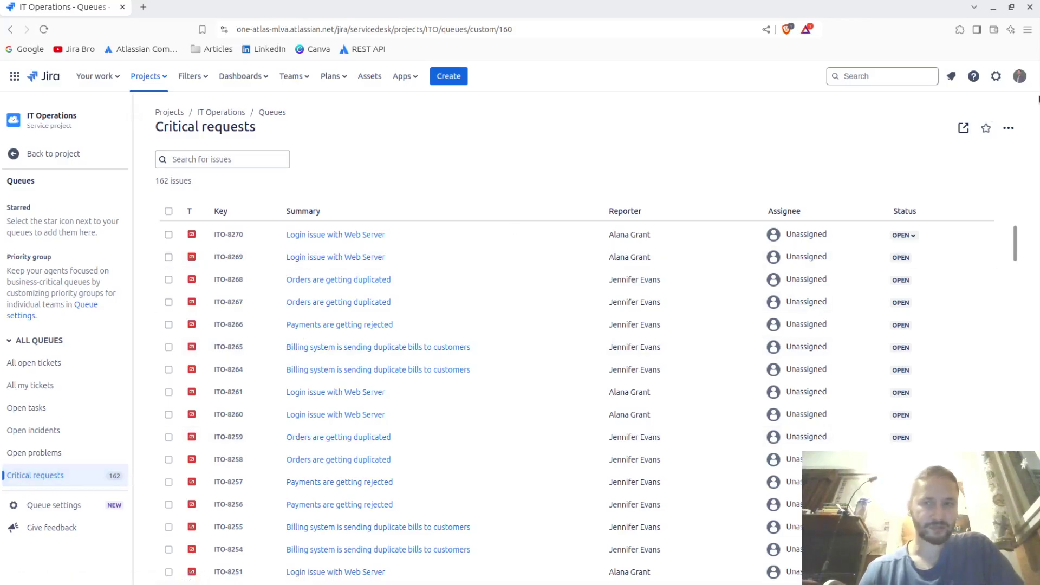
pyautogui.click(1012, 130)
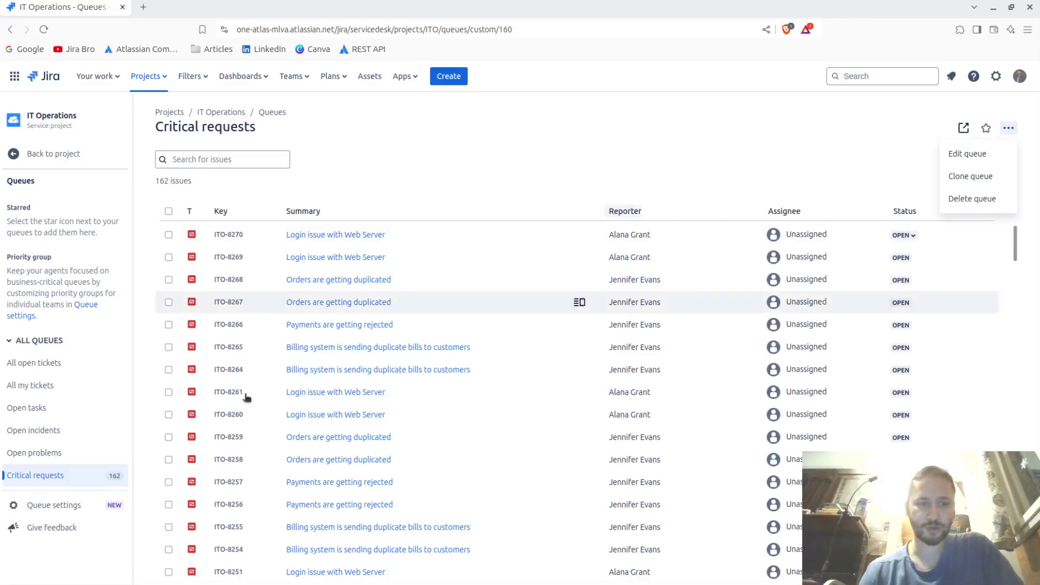
# On the Priority groups tab, create a group named 'Critical requests'.
pyautogui.click(27, 506)
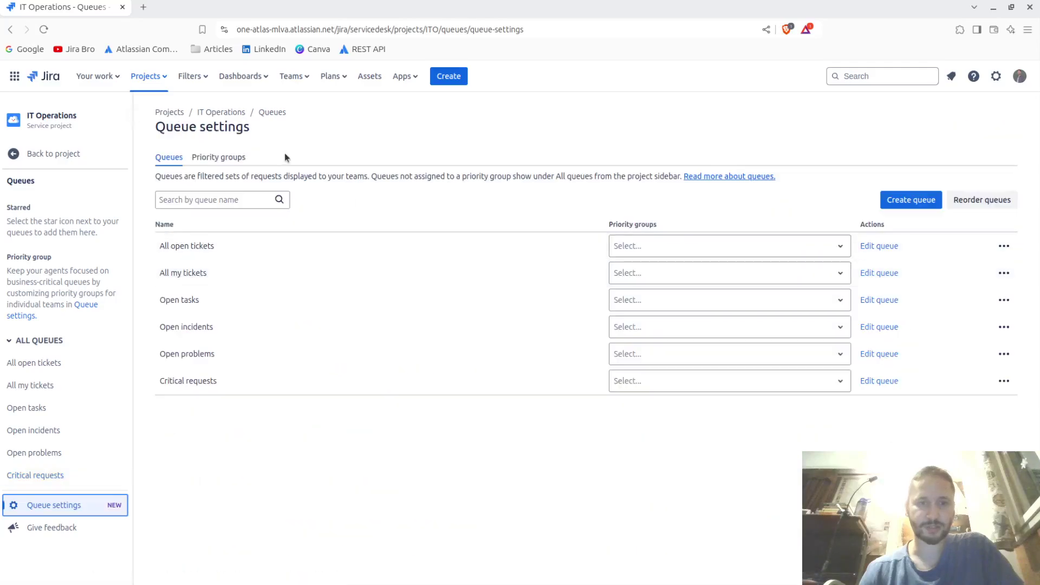
pyautogui.click(237, 155)
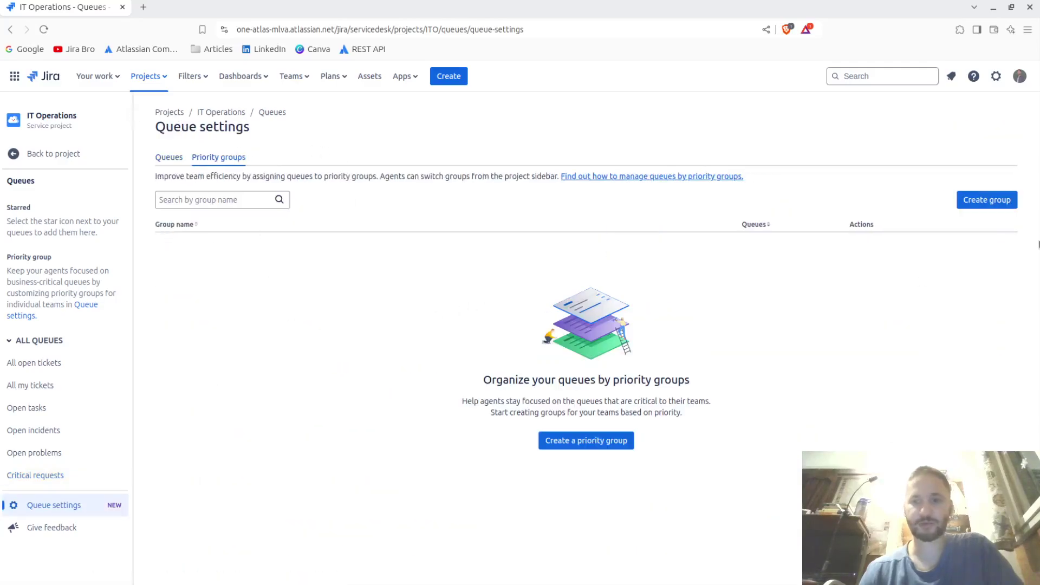
pyautogui.click(967, 199)
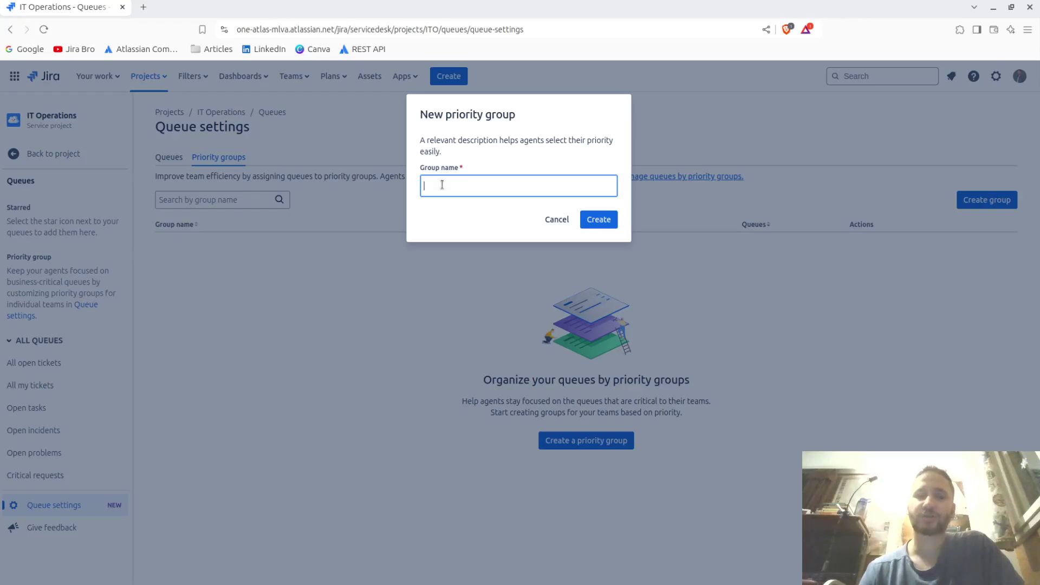
pyautogui.write('q')
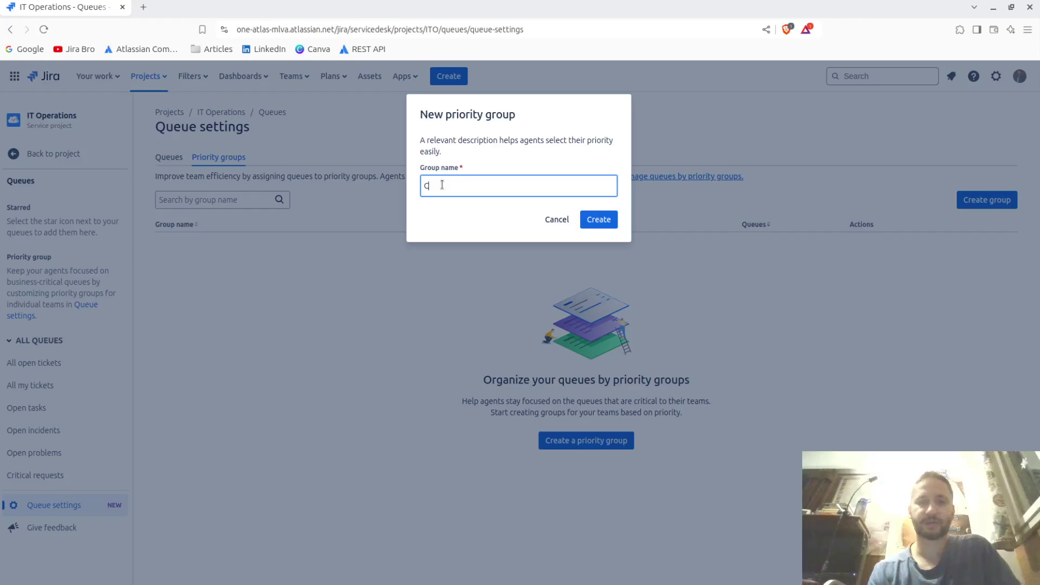
pyautogui.write('ritical')
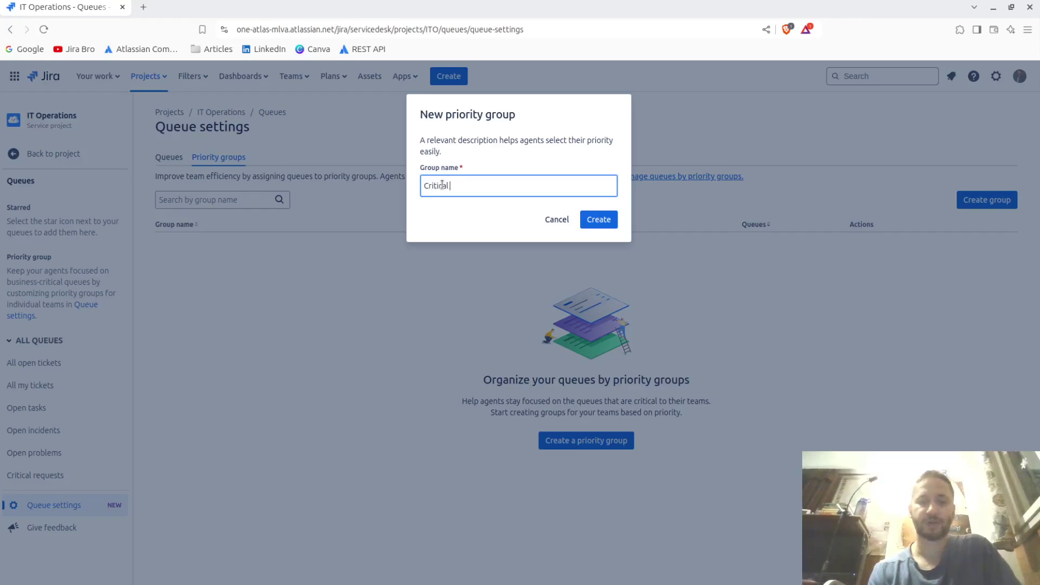
pyautogui.write(' re')
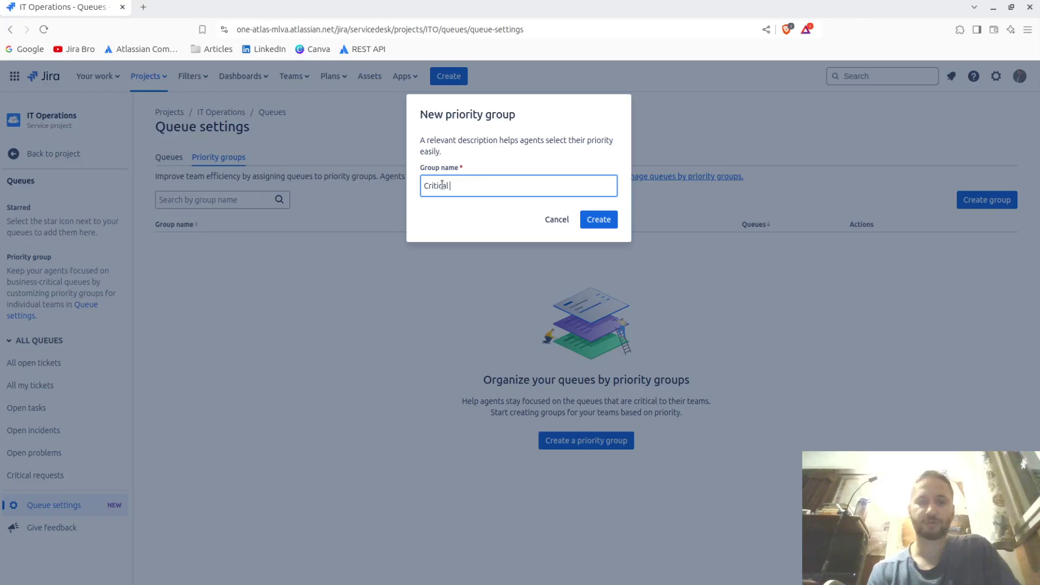
pyautogui.write('equests')
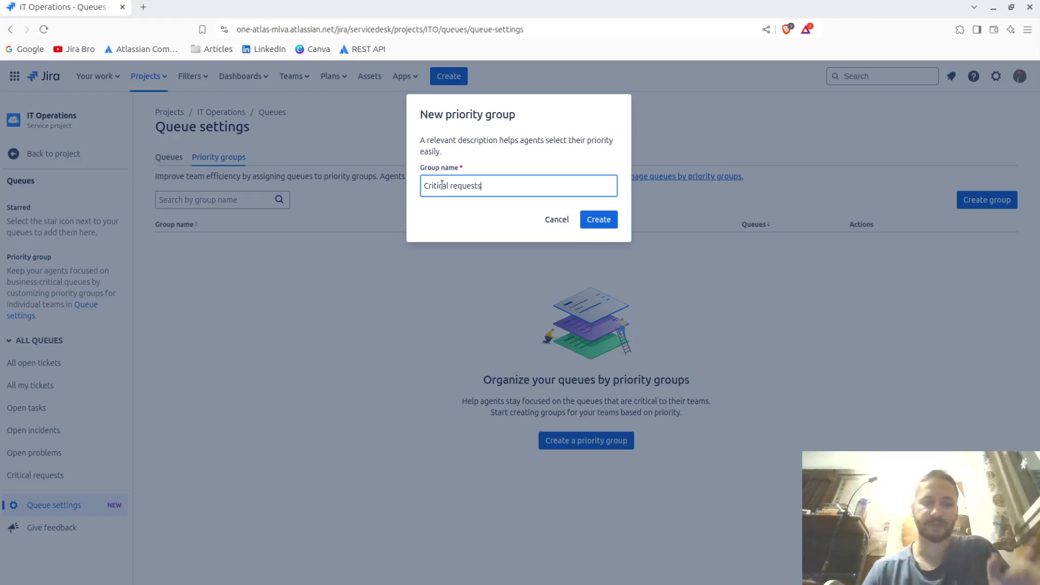
pyautogui.click(599, 220)
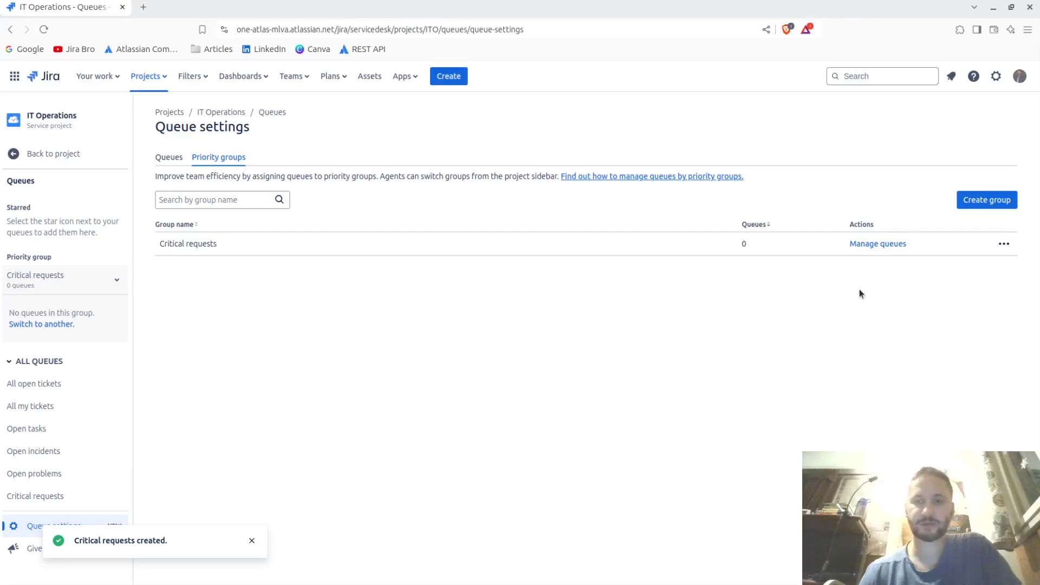
# Assign the Critical requests queue to the Critical requests priority group and save it.
pyautogui.click(174, 157)
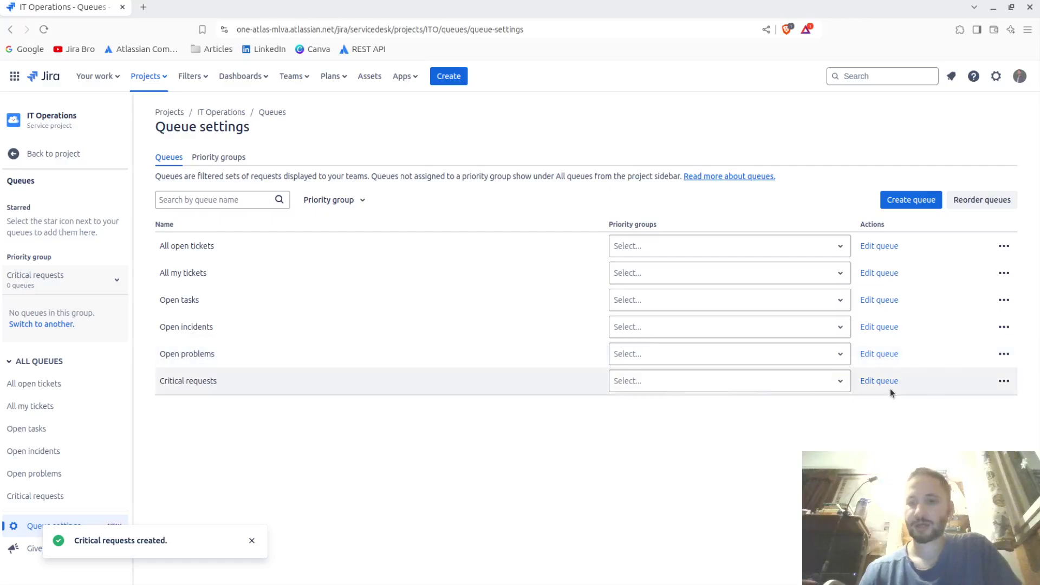
pyautogui.click(878, 381)
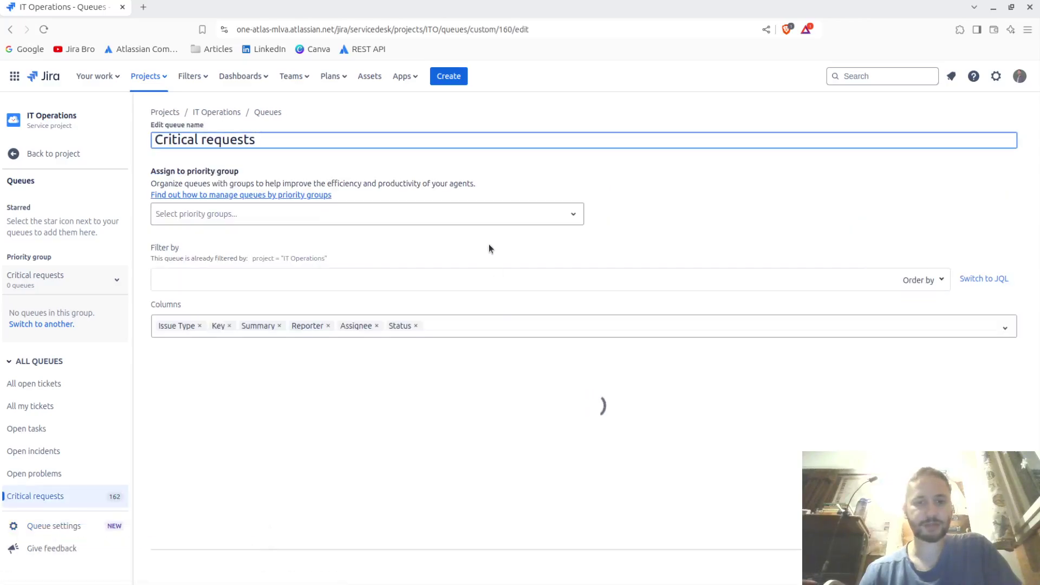
pyautogui.click(487, 214)
pyautogui.click(418, 242)
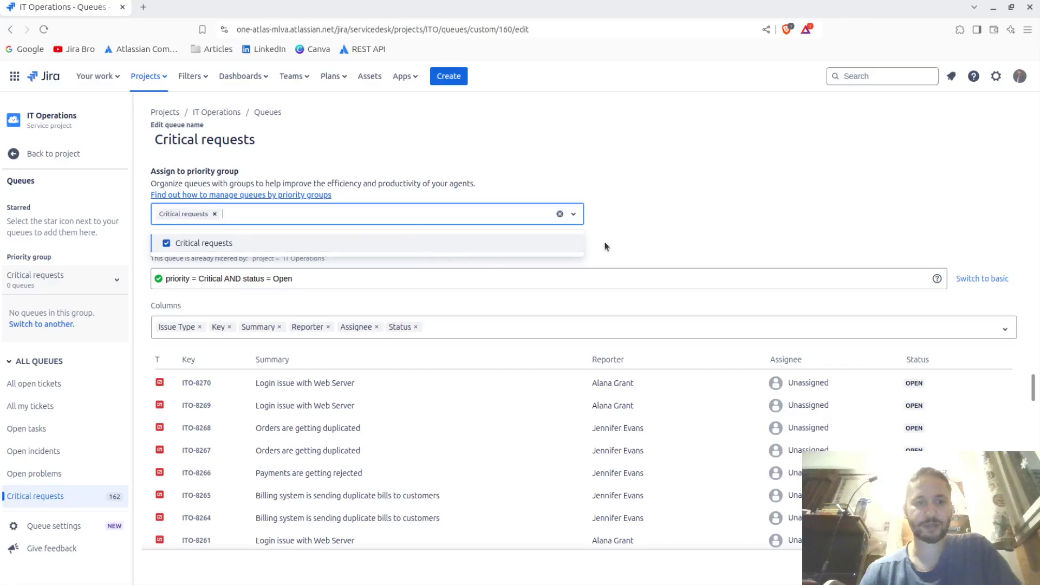
pyautogui.click(758, 235)
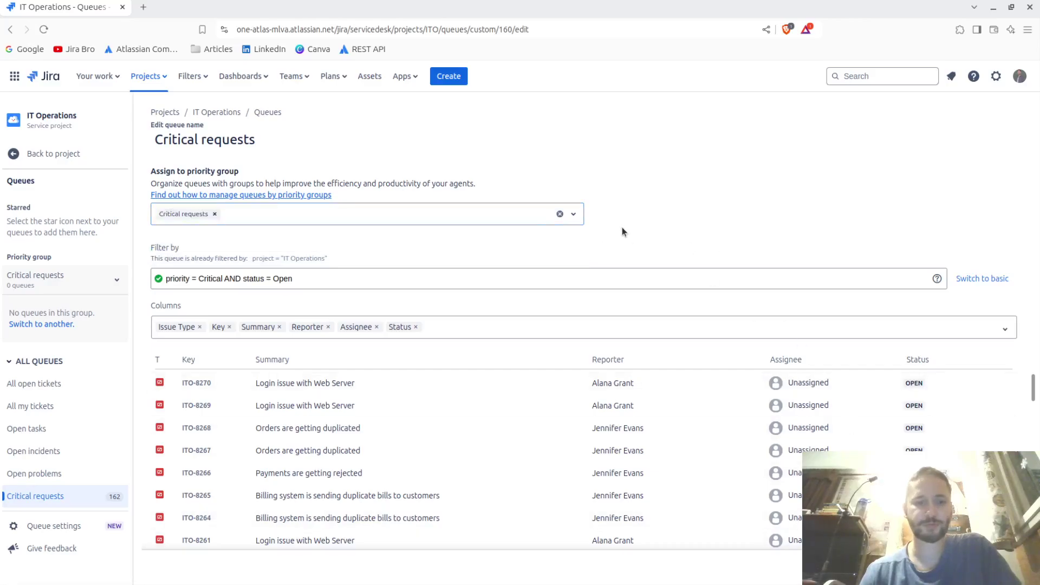
pyautogui.click(38, 308)
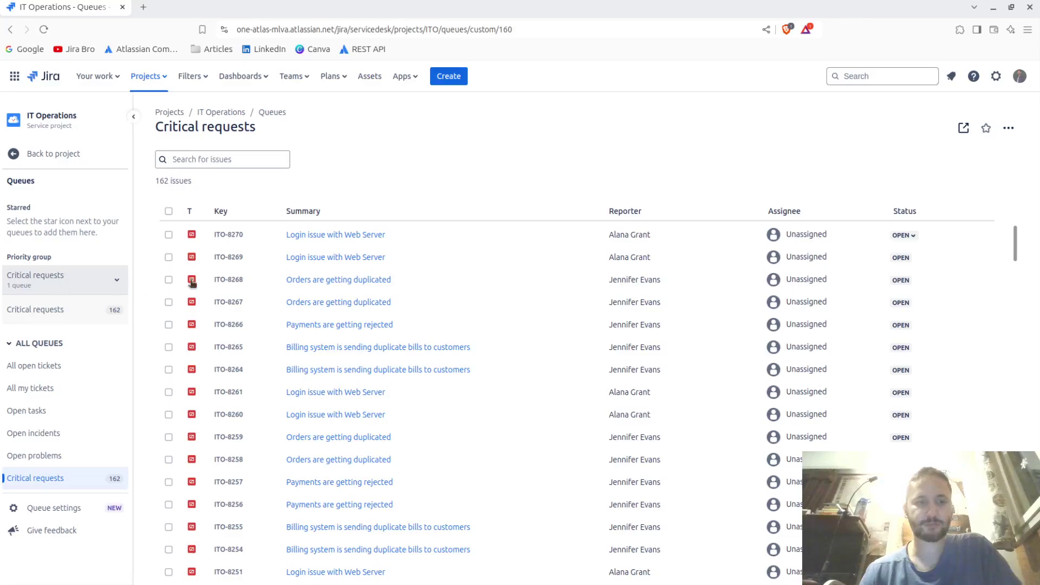
# Rename the queue to 'Critical requests - OPEN'.
pyautogui.click(33, 310)
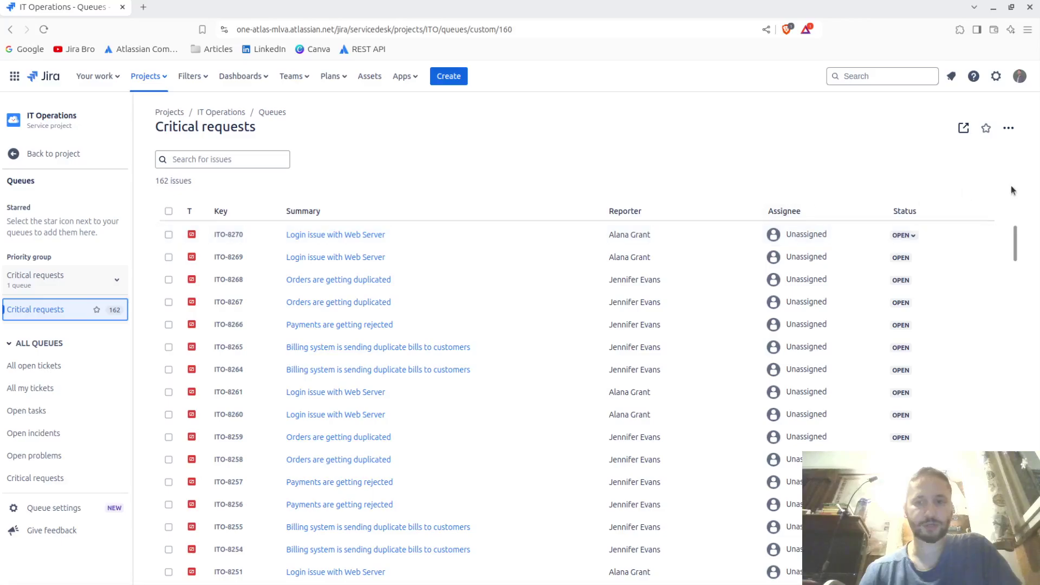
pyautogui.click(1008, 128)
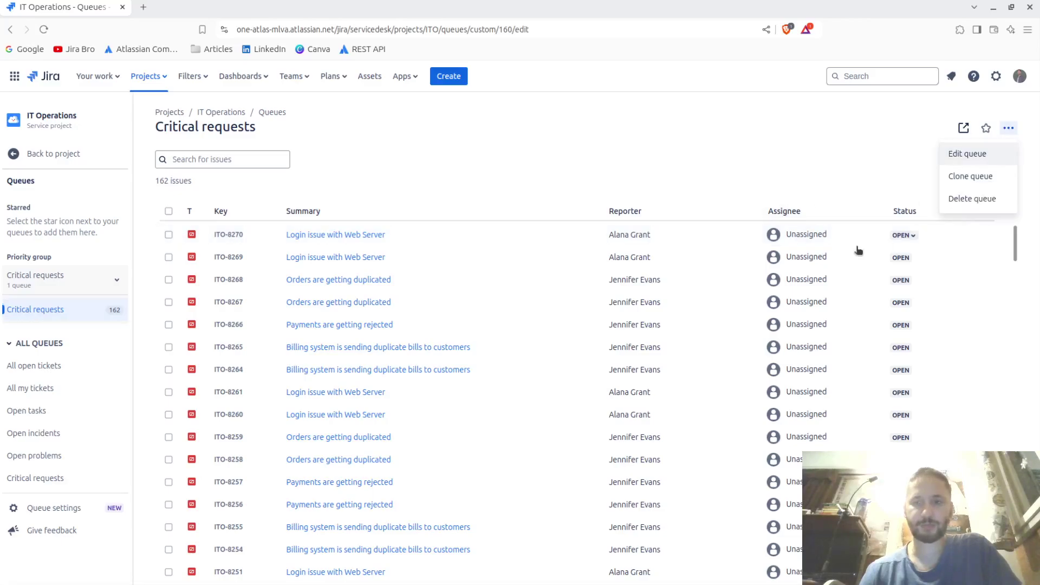
pyautogui.click(1000, 160)
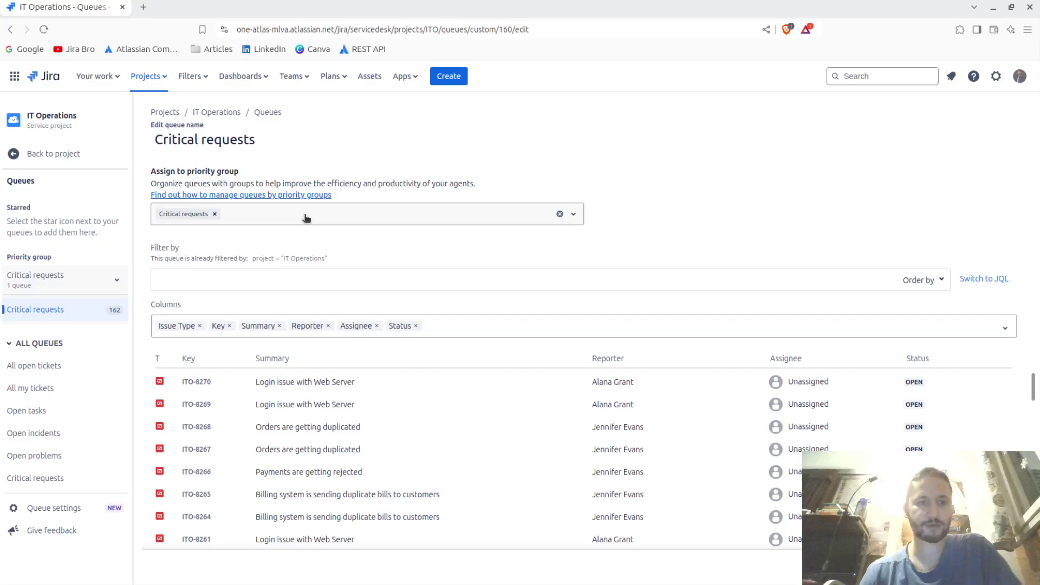
pyautogui.click(264, 142)
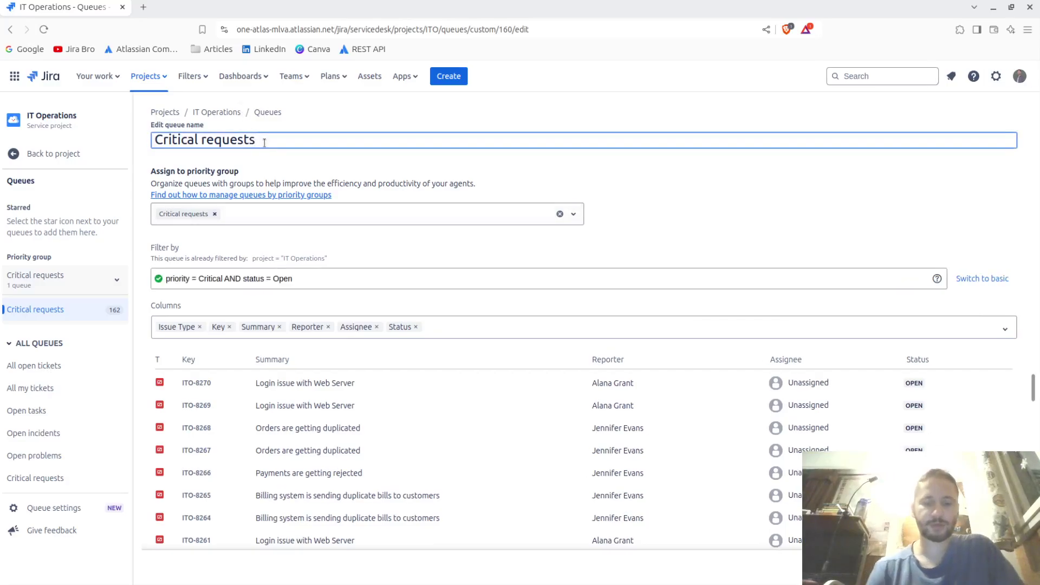
pyautogui.write('-OPEN')
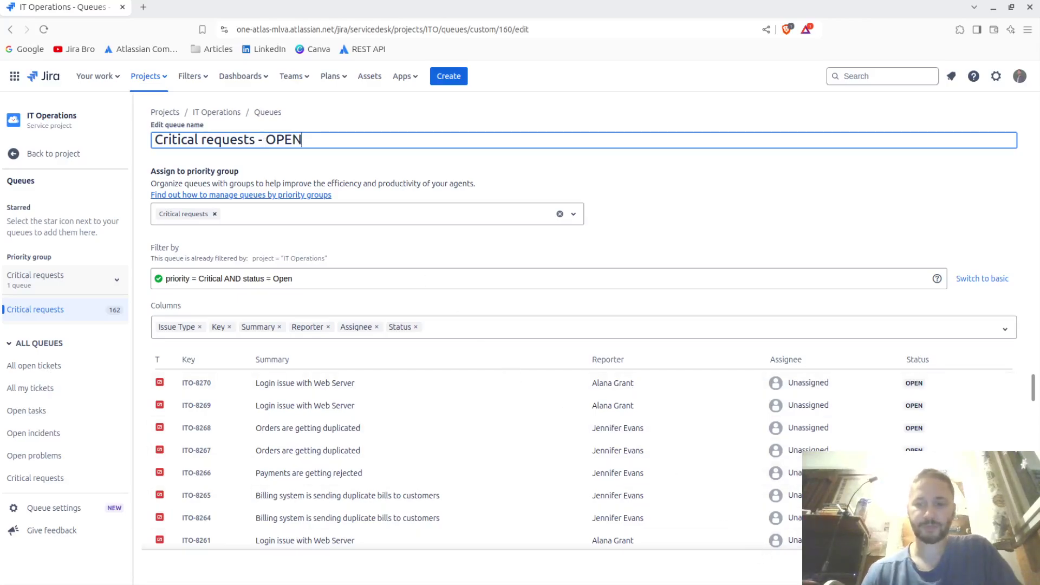
pyautogui.press('Return')
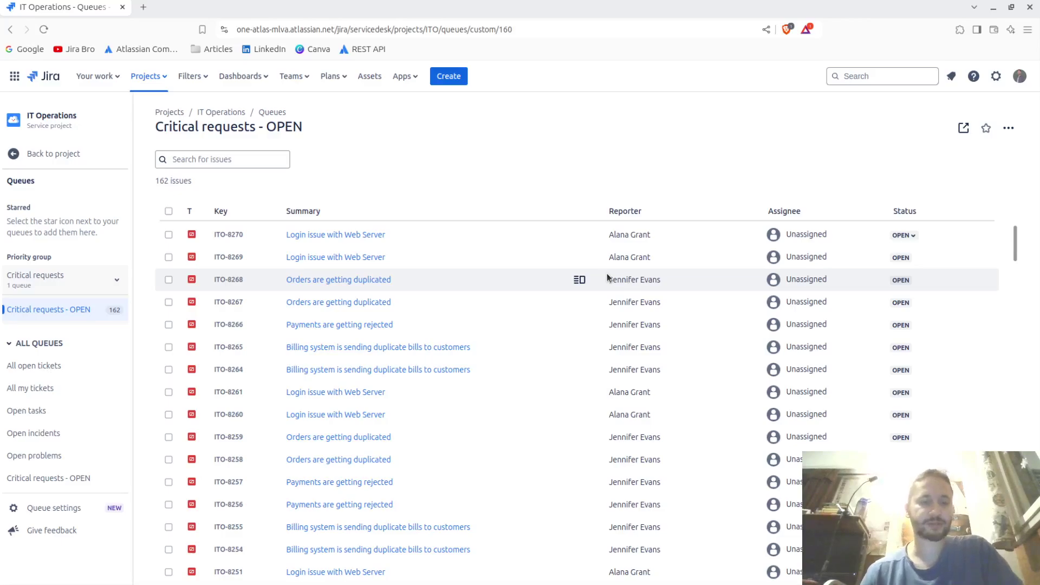
# Star the Critical requests - OPEN queue from the IT Operations queue settings.
pyautogui.click(69, 480)
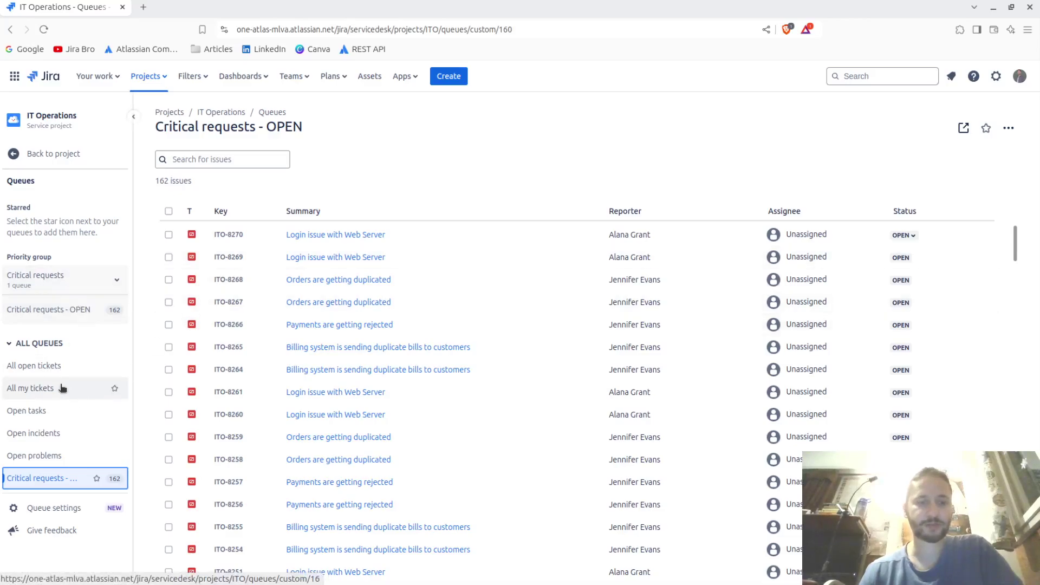
pyautogui.click(54, 508)
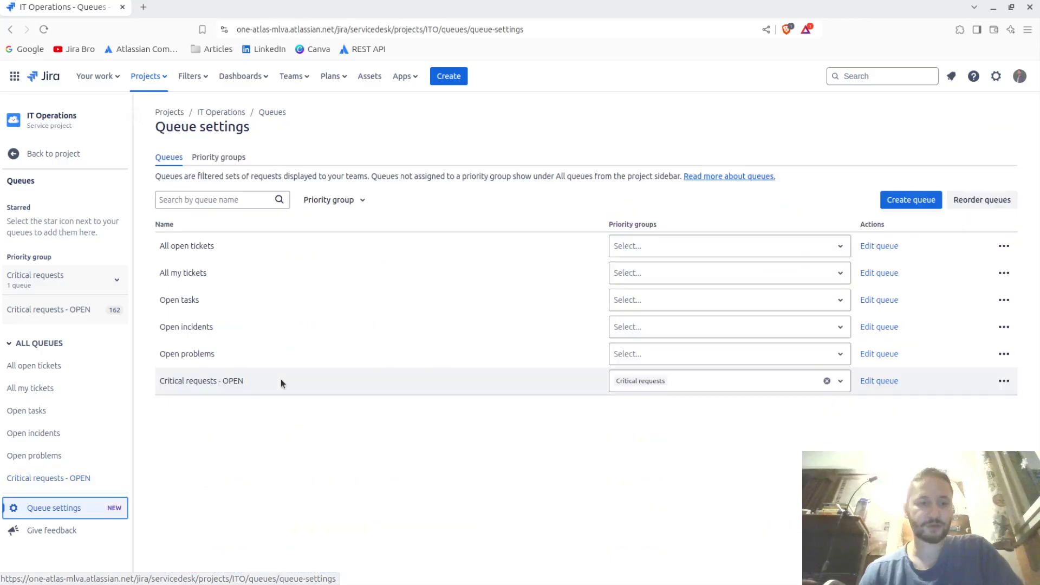
pyautogui.click(1007, 383)
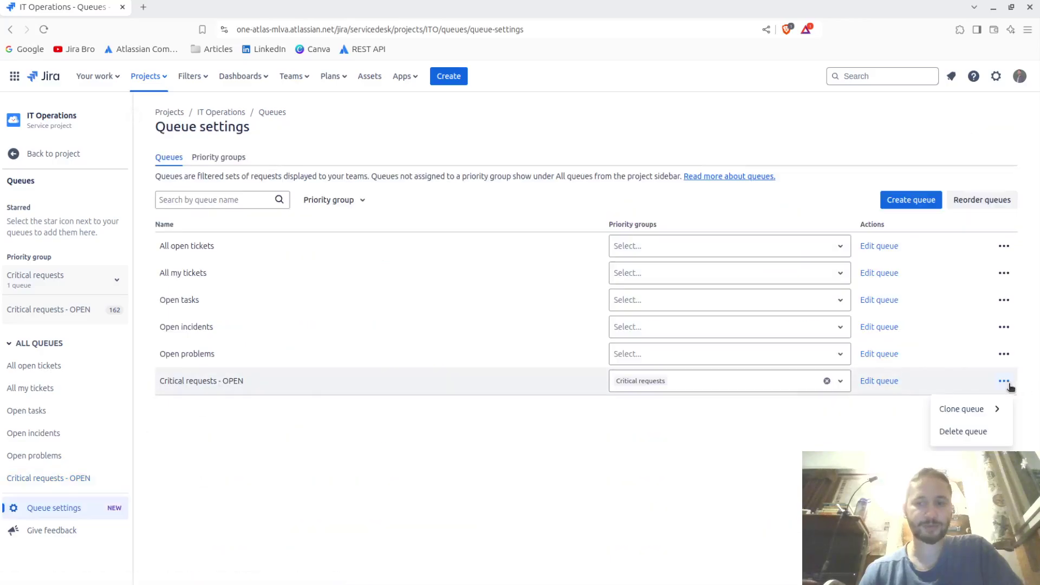
pyautogui.click(1003, 382)
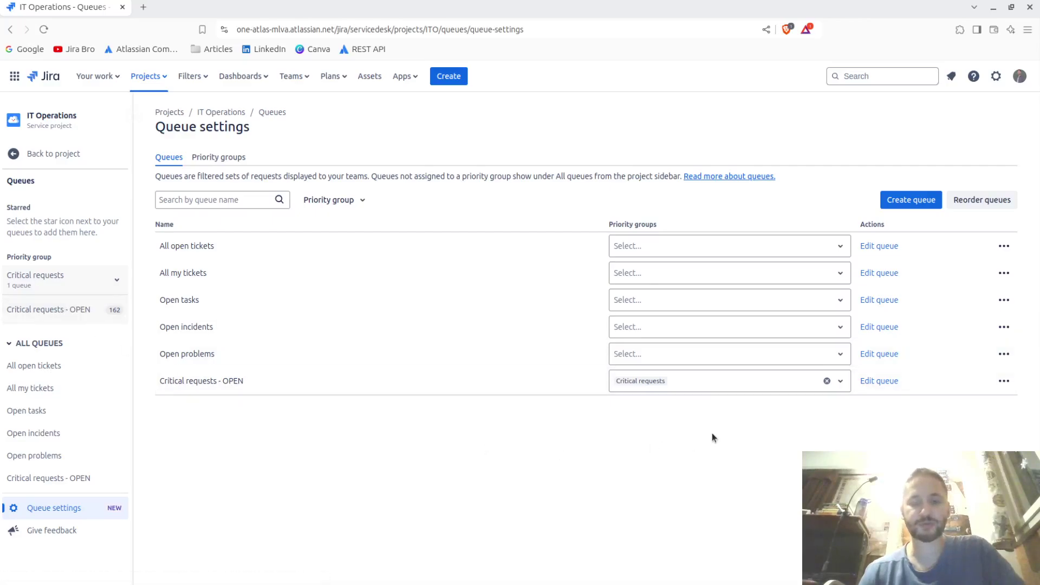
pyautogui.click(102, 310)
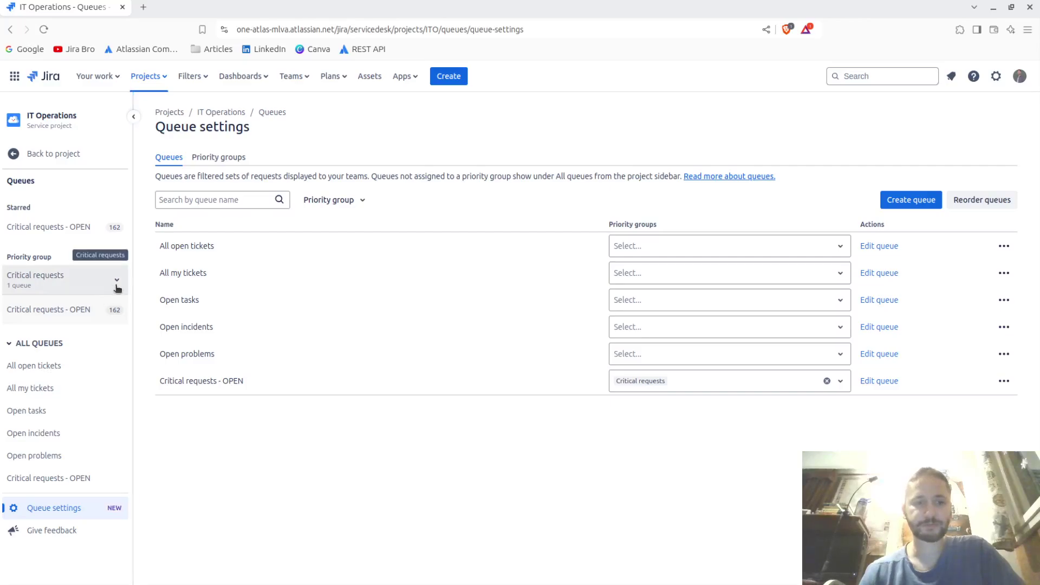
# Clear the Critical requests priority group from the Critical requests - OPEN queue, leaving that group with 0 queues.
pyautogui.click(368, 201)
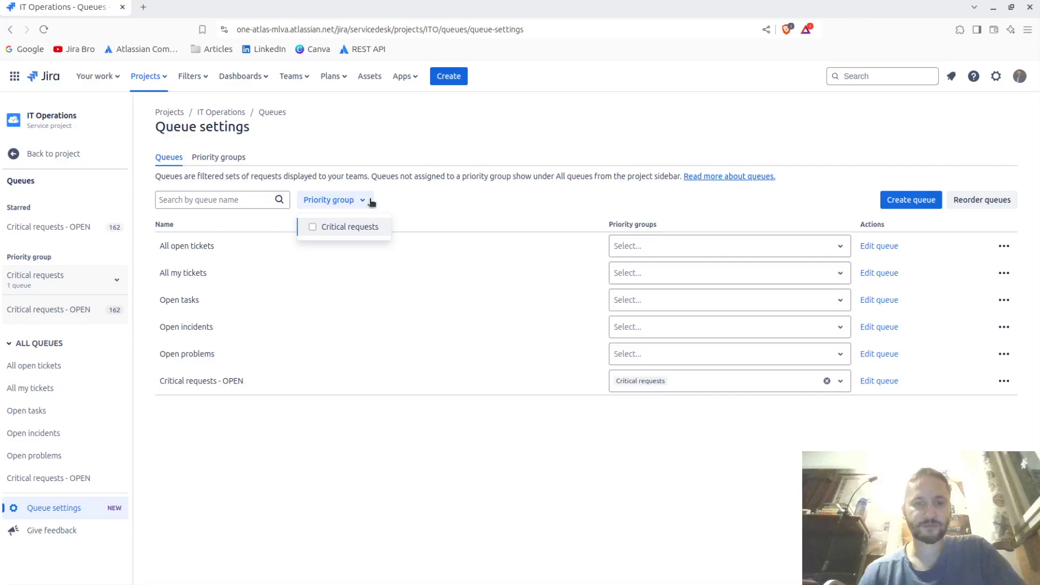
pyautogui.click(354, 227)
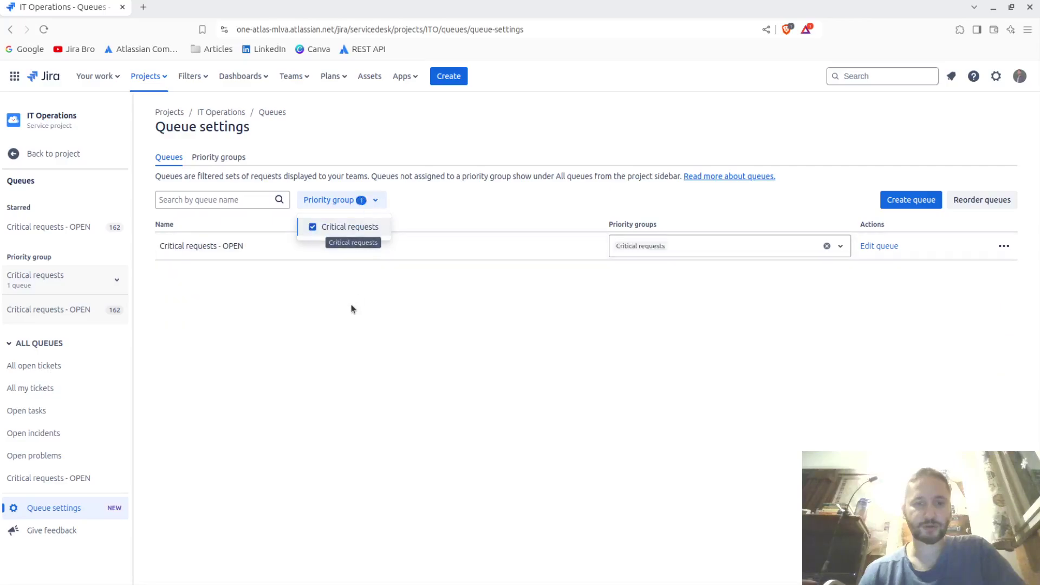
pyautogui.click(349, 227)
pyautogui.click(413, 453)
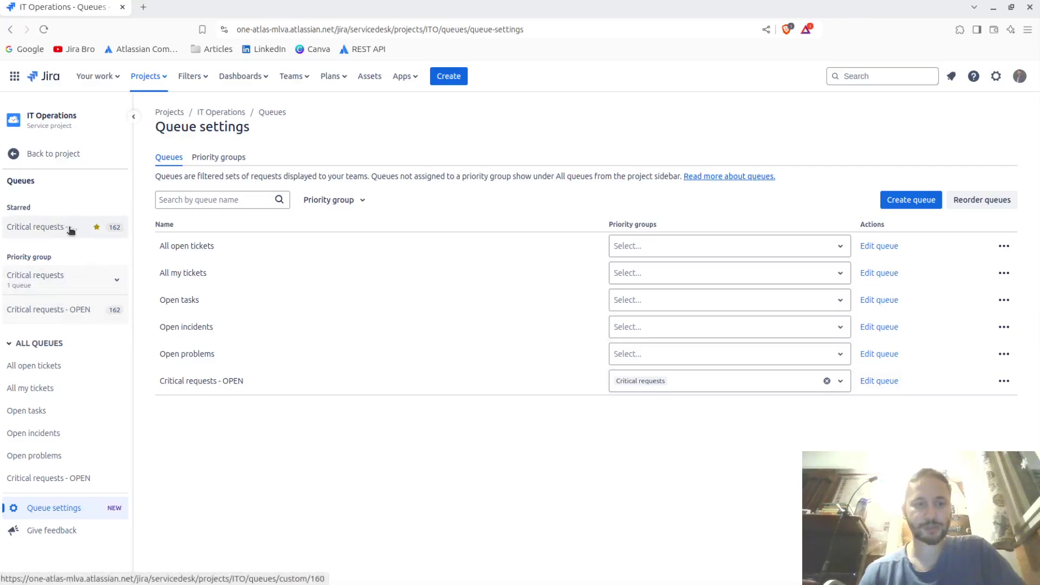
pyautogui.click(117, 280)
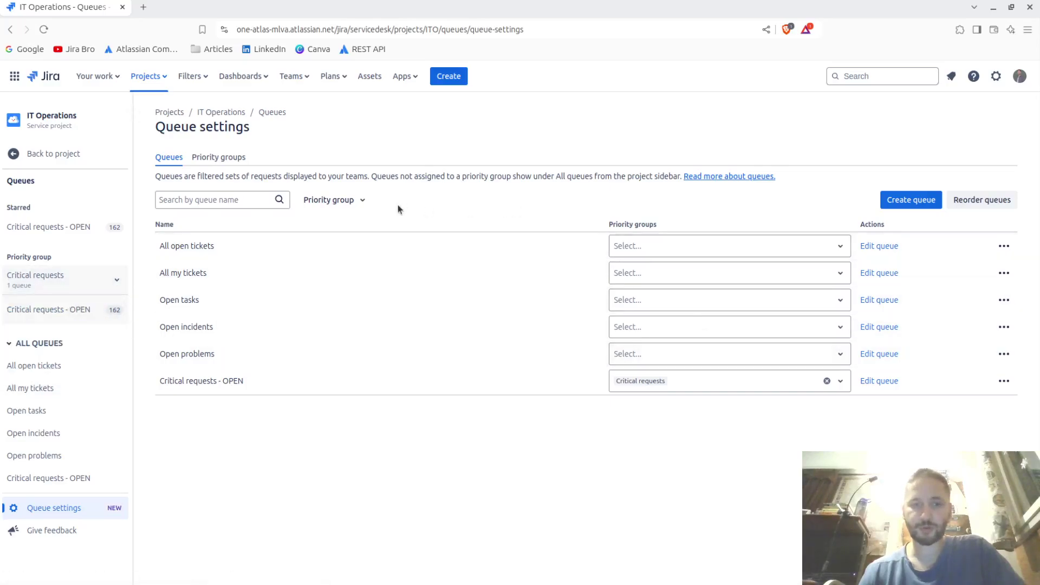
pyautogui.click(827, 380)
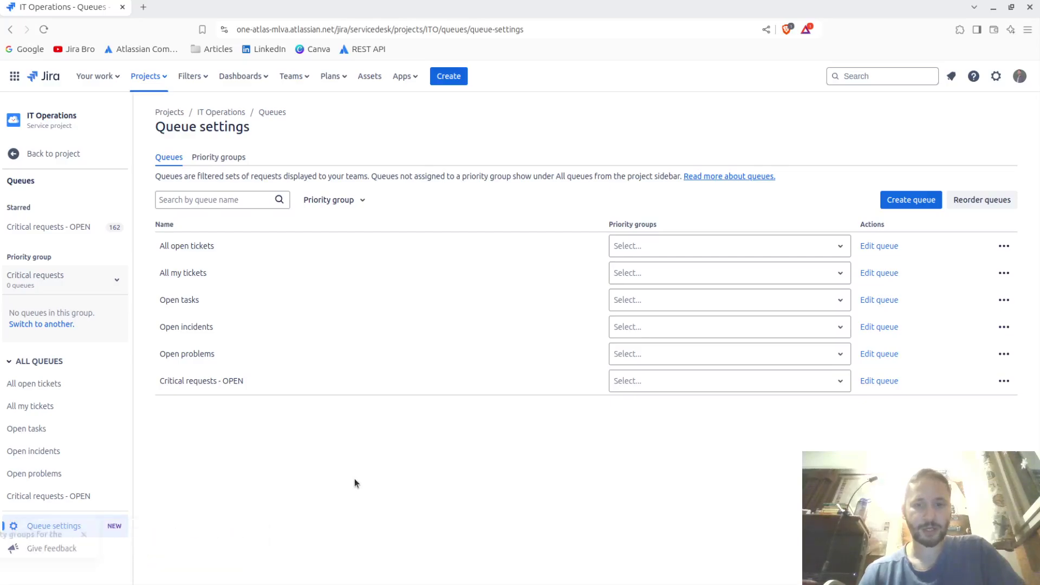
# Delete the empty Critical requests priority group, leaving IT Operations with no priority groups.
pyautogui.click(331, 199)
pyautogui.click(358, 199)
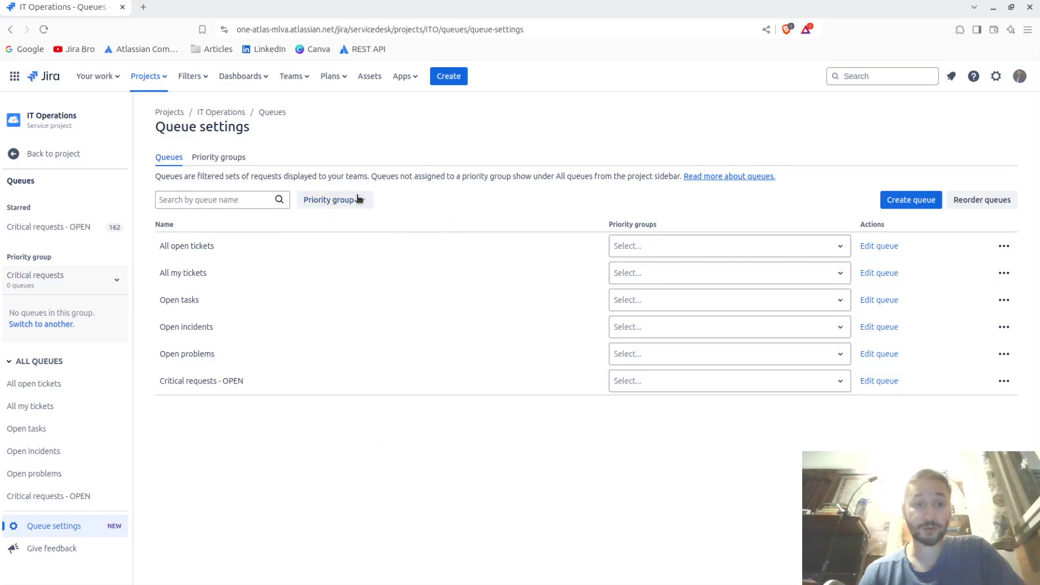
pyautogui.click(200, 158)
pyautogui.click(1003, 245)
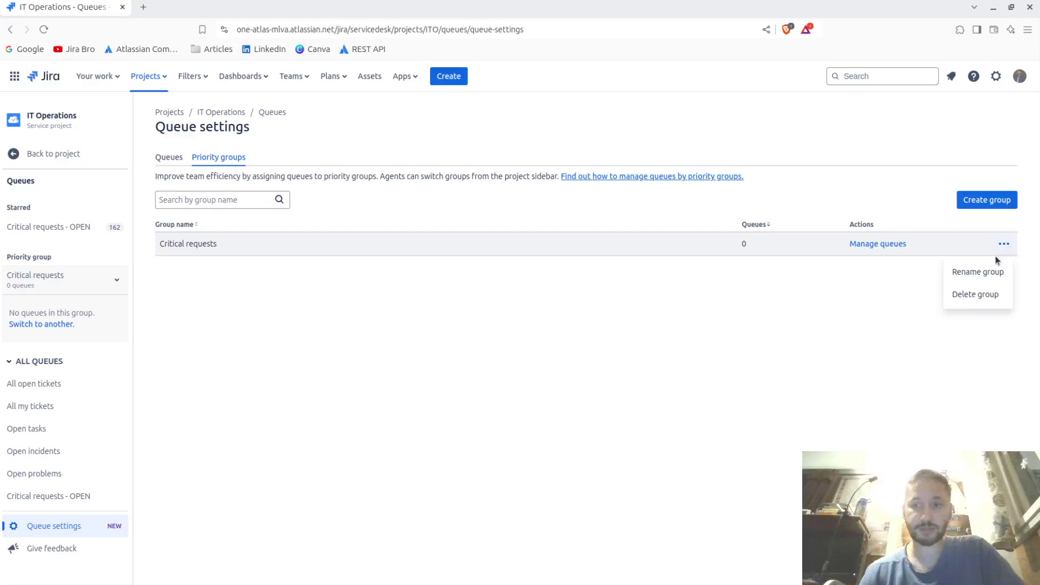
pyautogui.click(959, 295)
pyautogui.click(597, 192)
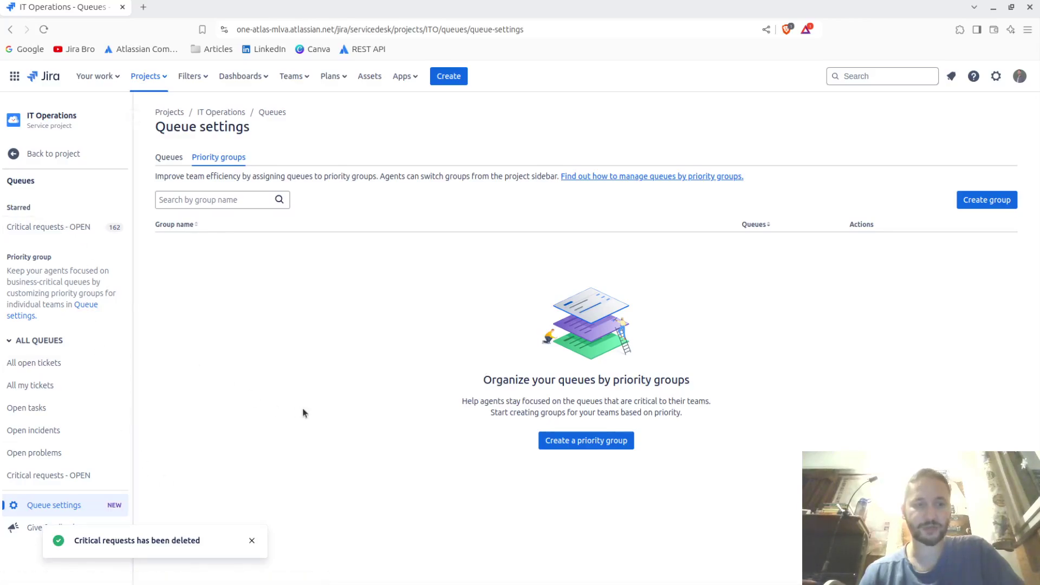
pyautogui.moveTo(4, 208); pyautogui.dragTo(31, 206)
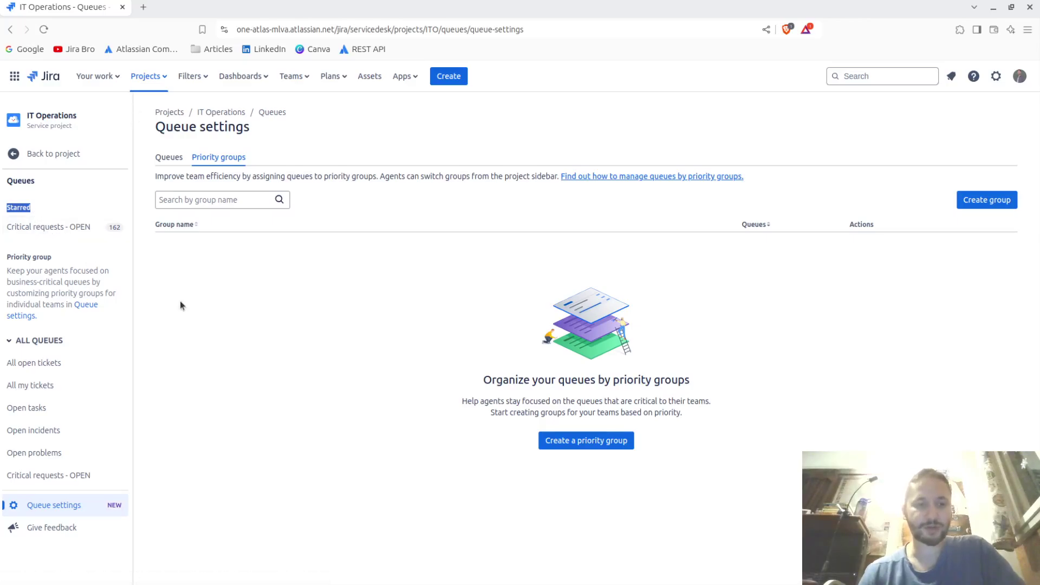
pyautogui.click(176, 158)
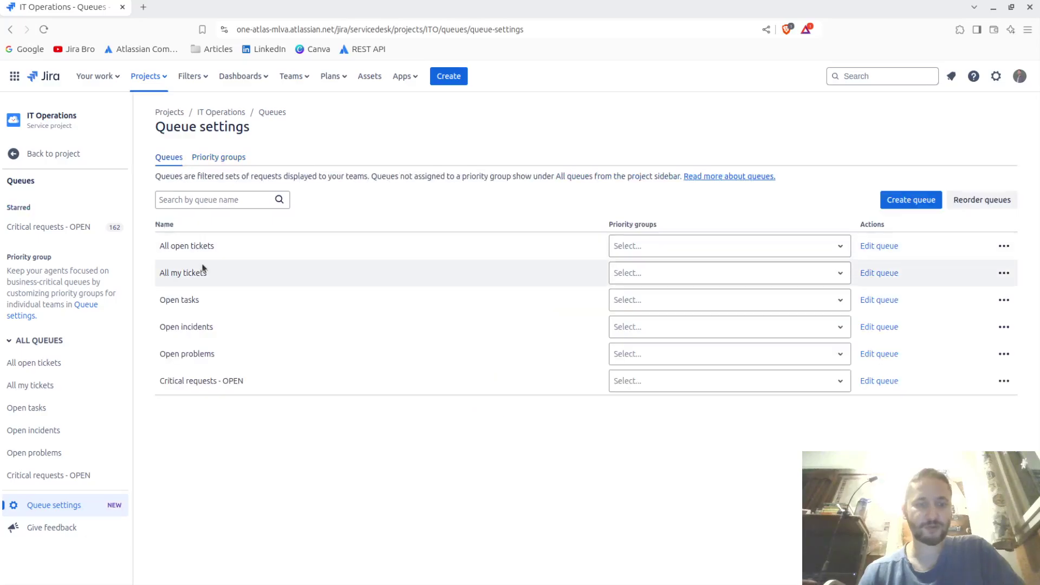